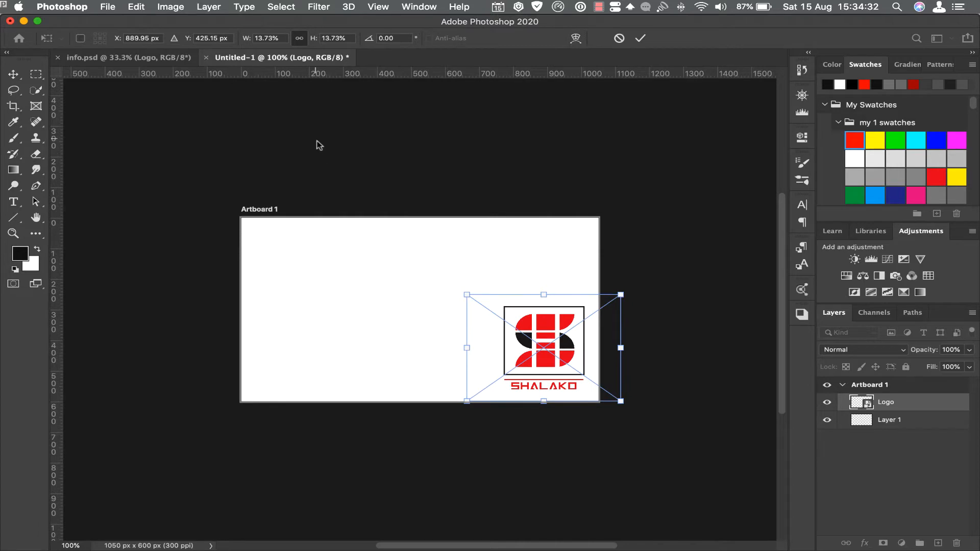
Scale the logo to 6.73% and place it in the lower-right corner of the artboard
drag(247, 41, 242, 43)
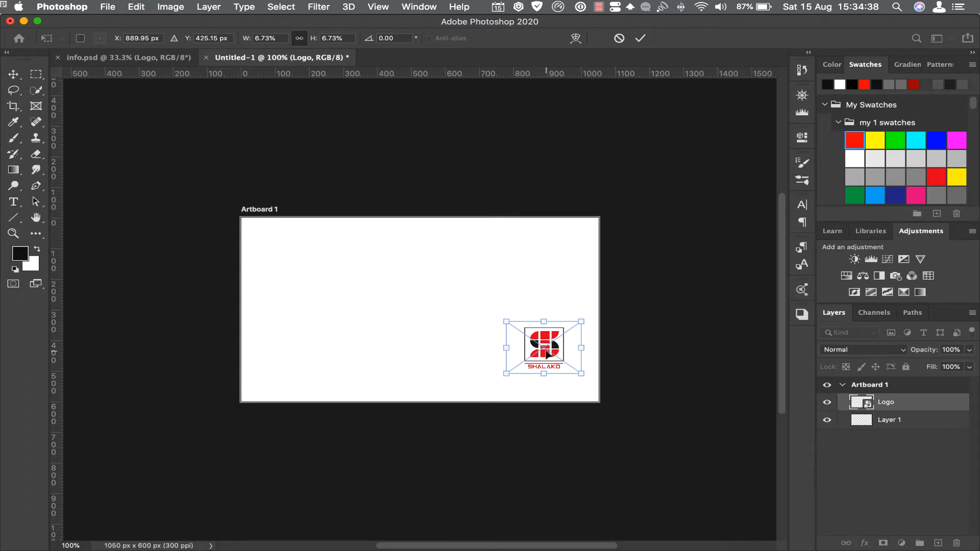
drag(548, 341, 560, 366)
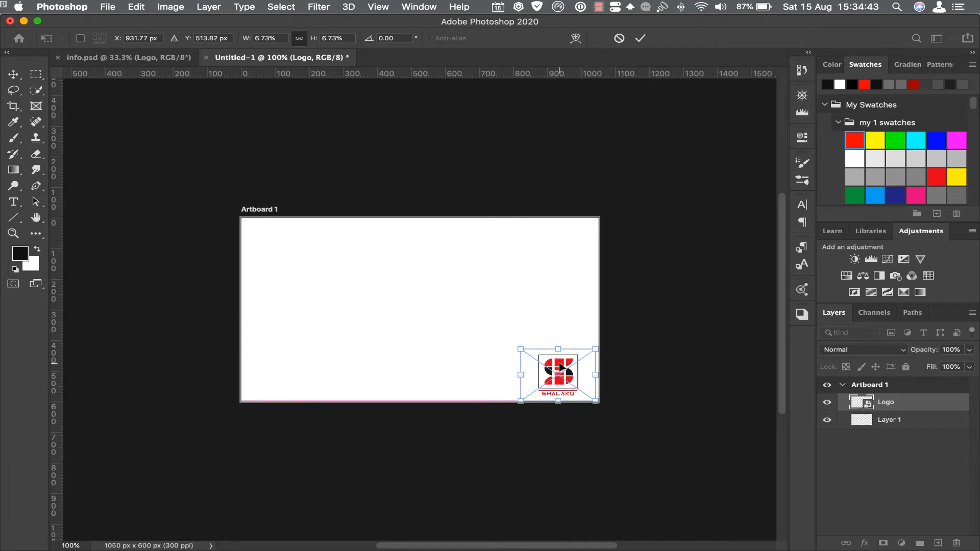
click(640, 39)
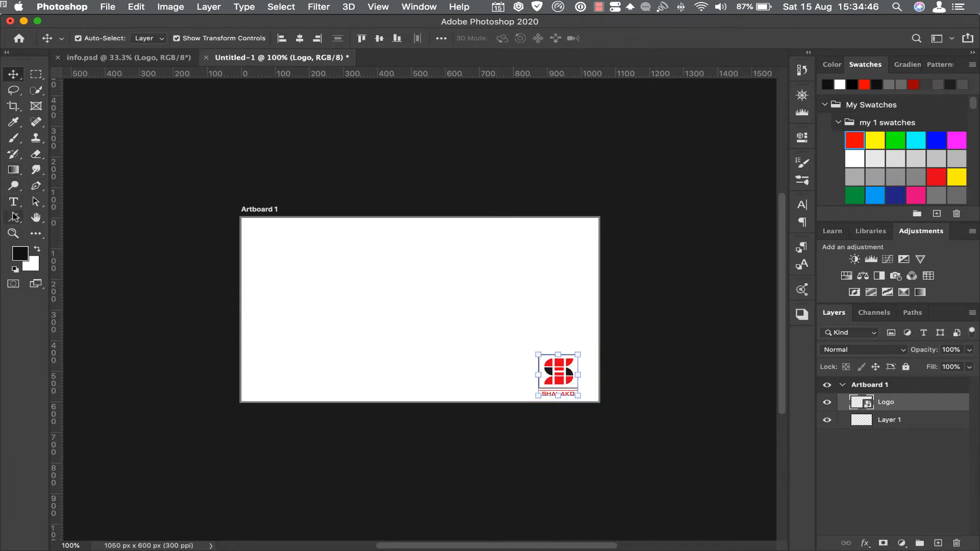
Draw a rectangle about 146 by 682 px over the artboard's left edge and fill it with red
drag(15, 217, 53, 222)
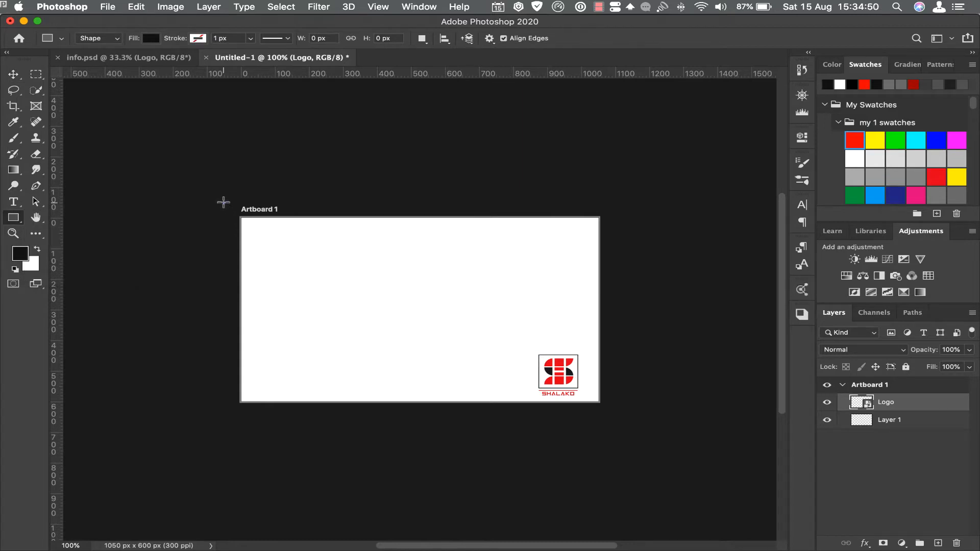
drag(223, 202, 273, 411)
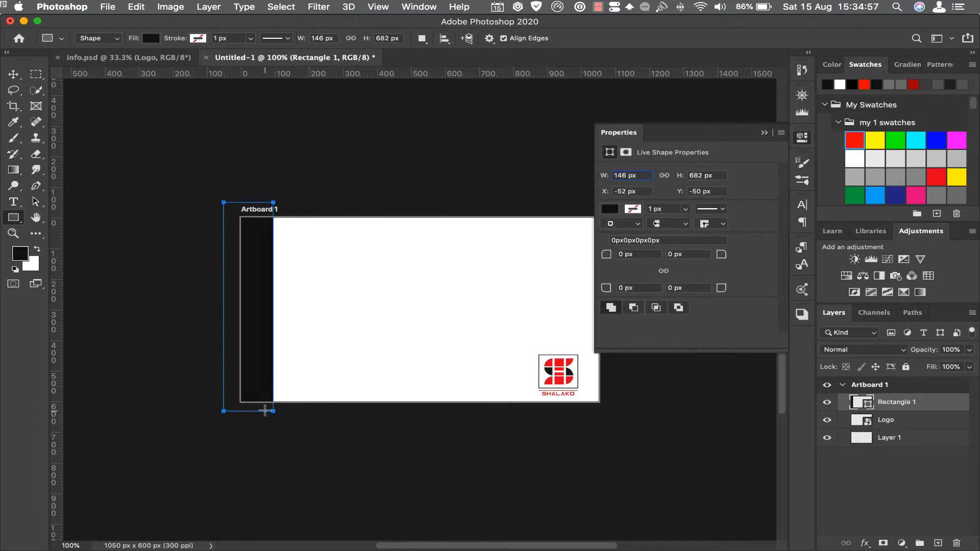
click(607, 209)
click(647, 275)
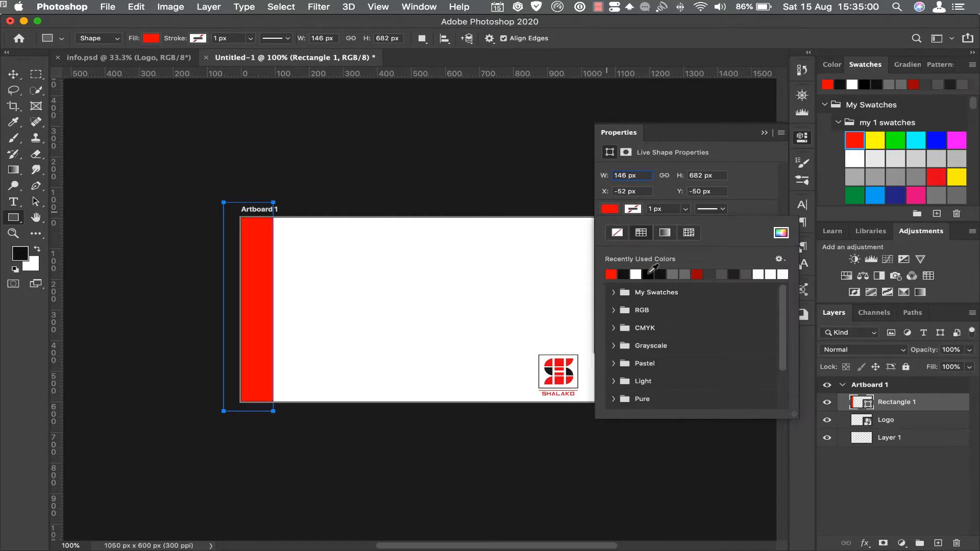
click(765, 132)
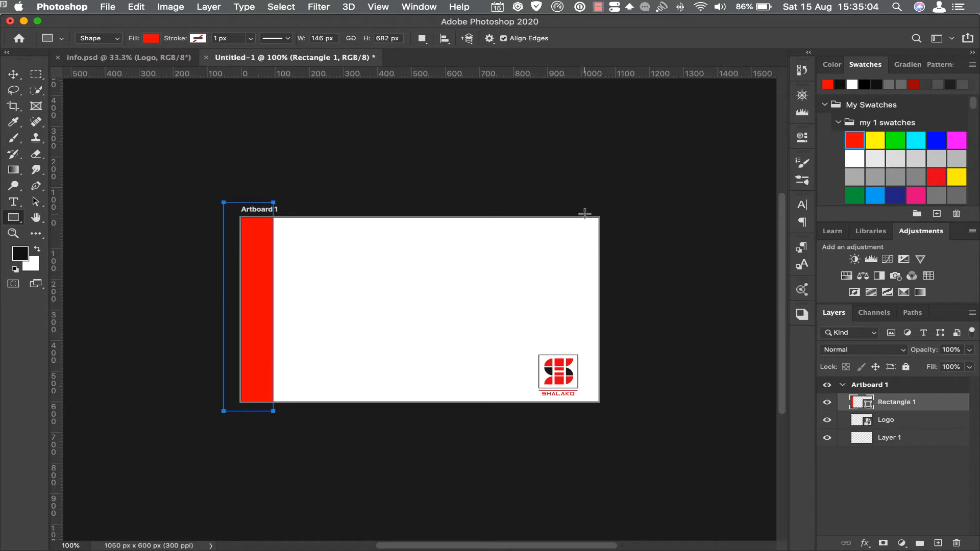
Draw a rectangle about 89 by 658 px over the artboard's right edge and fill it with black
drag(589, 210, 619, 412)
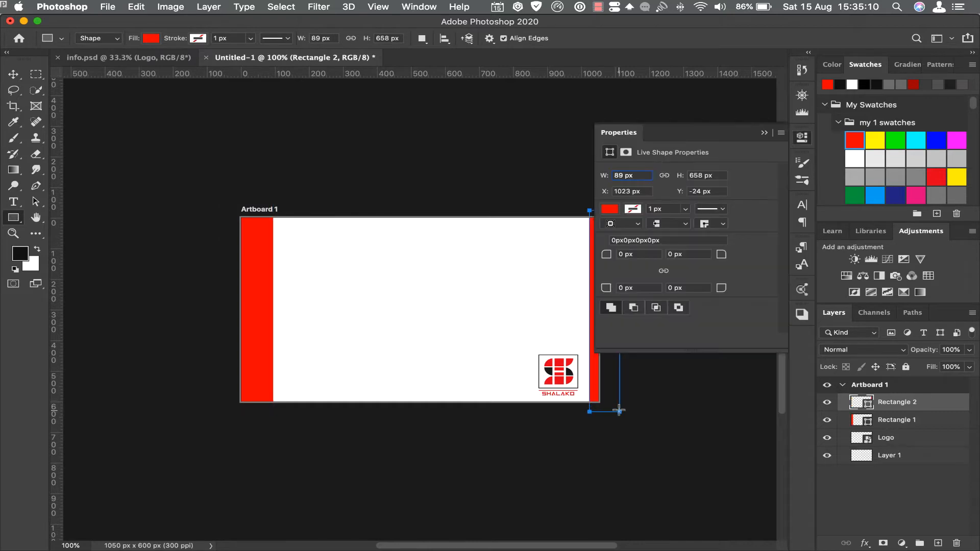
click(607, 209)
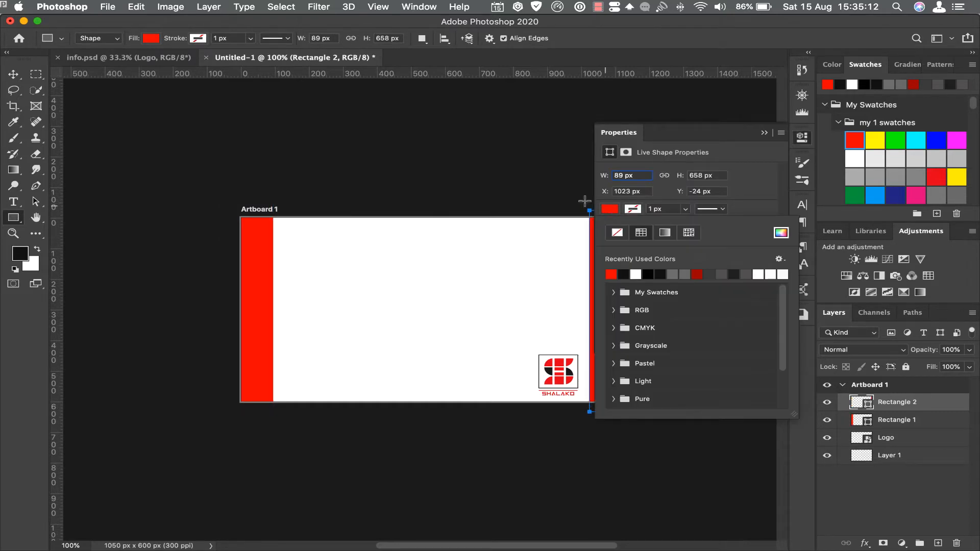
click(624, 272)
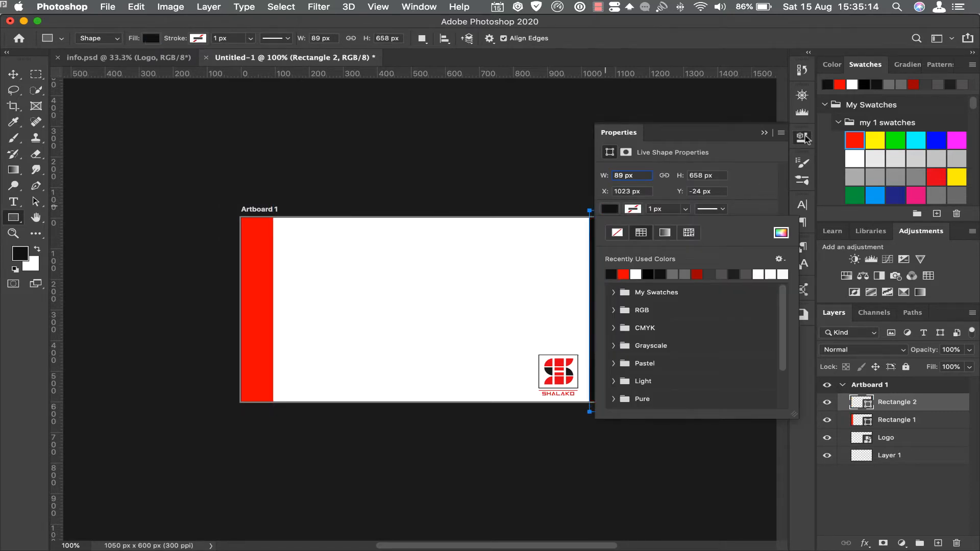
click(763, 133)
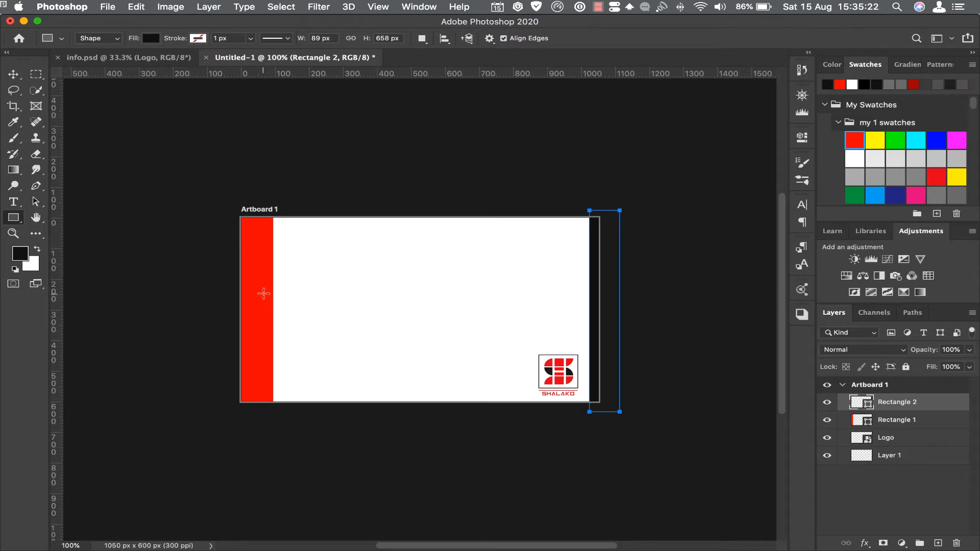
Draw a black square of about 79 px across the red bar's inner edge and duplicate it three times down the bar
drag(263, 294, 288, 317)
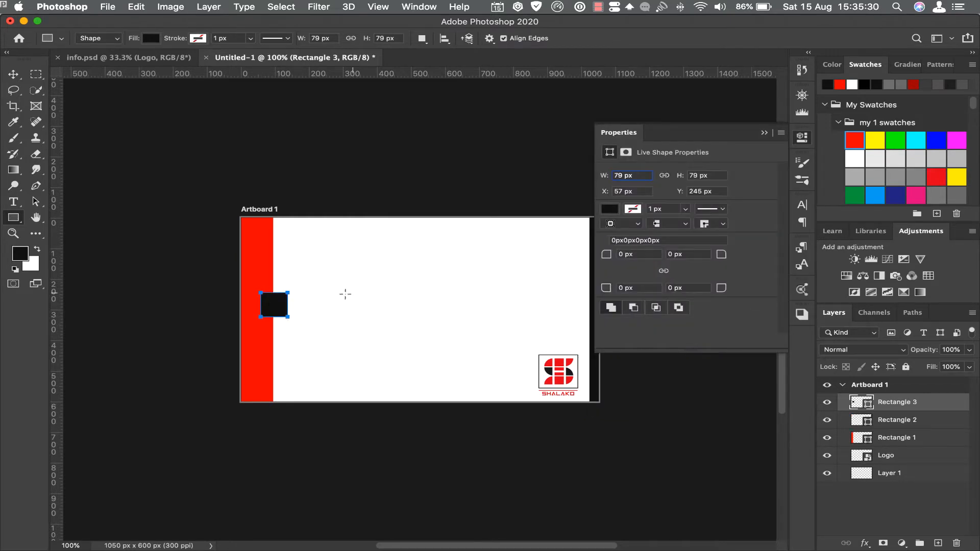
click(14, 74)
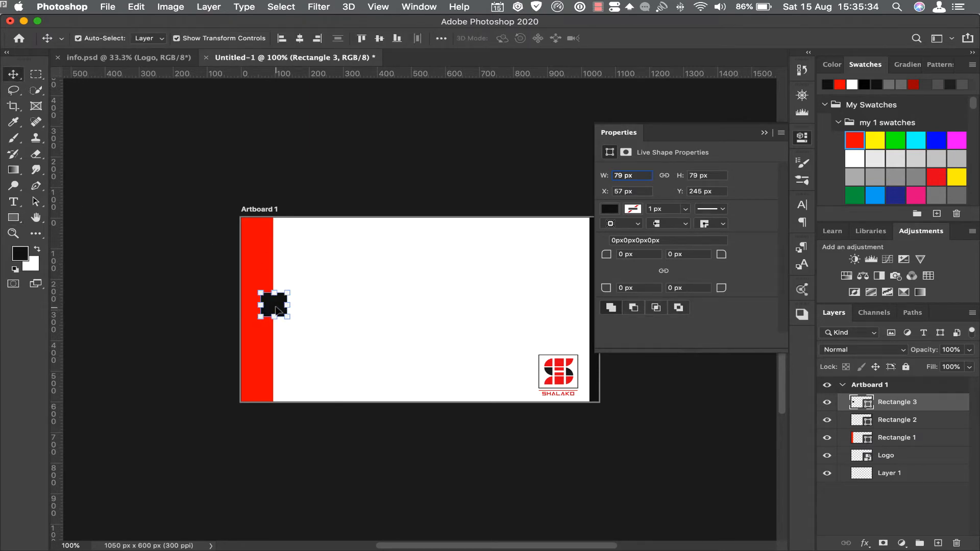
drag(278, 311, 278, 371)
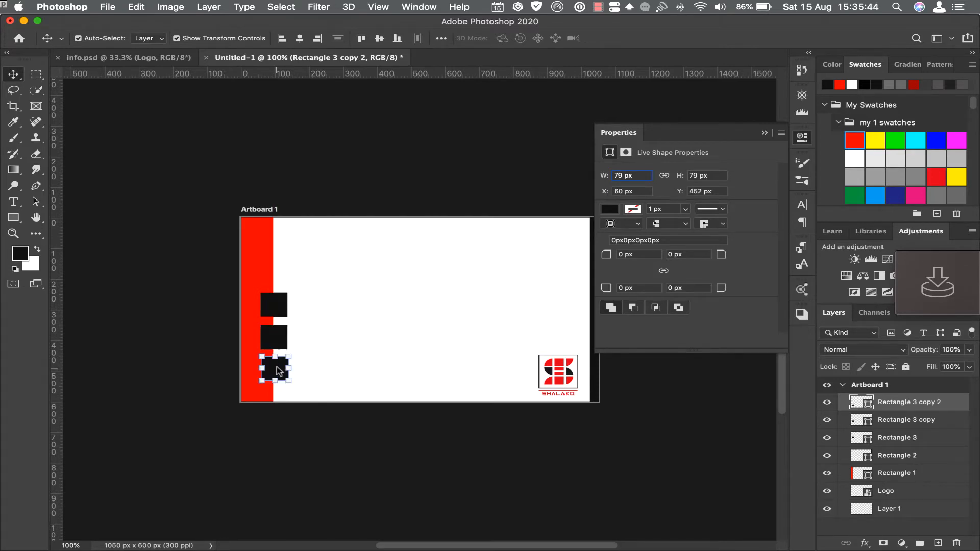
drag(280, 316, 279, 306)
drag(279, 340, 276, 384)
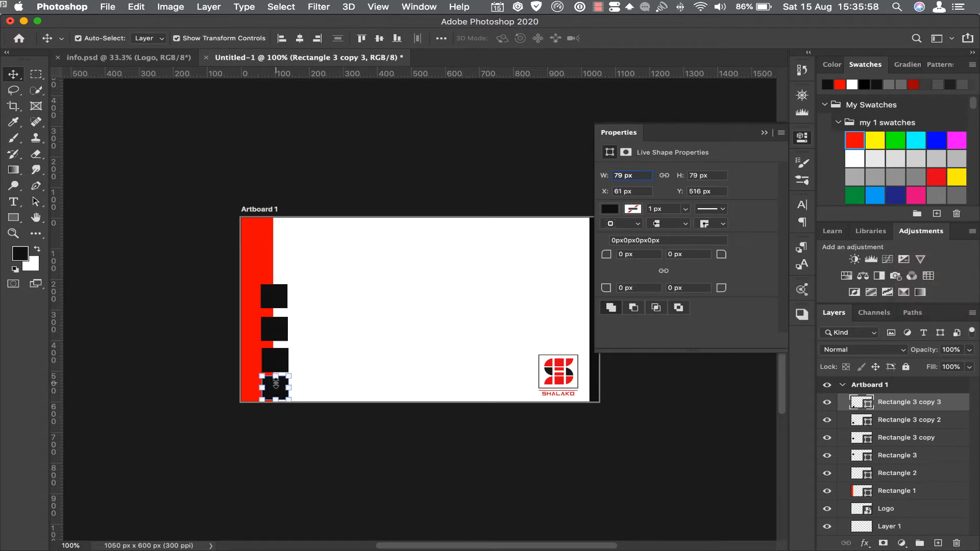
Align the four black squares by their horizontal centers and distribute them evenly by their vertical centers
shift+click(284, 361)
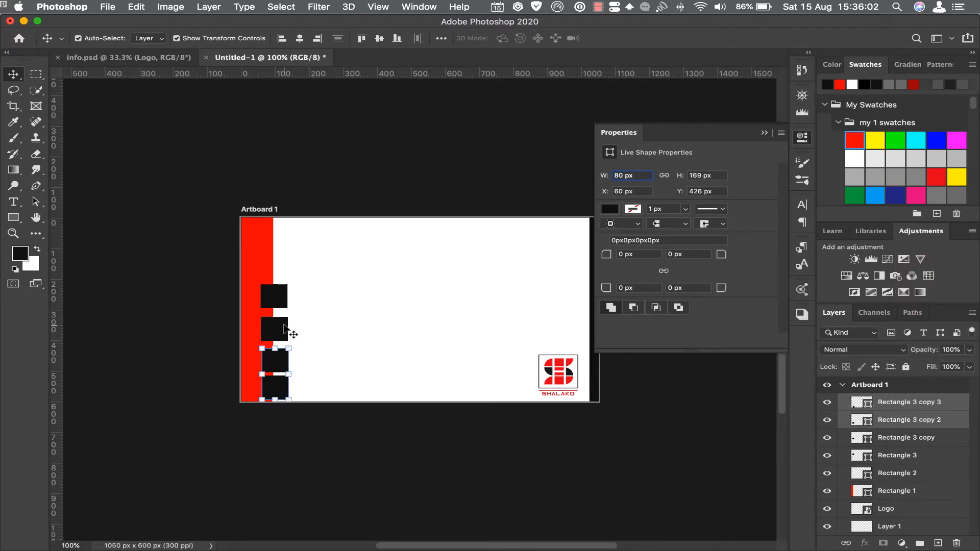
shift+click(284, 328)
shift+click(282, 301)
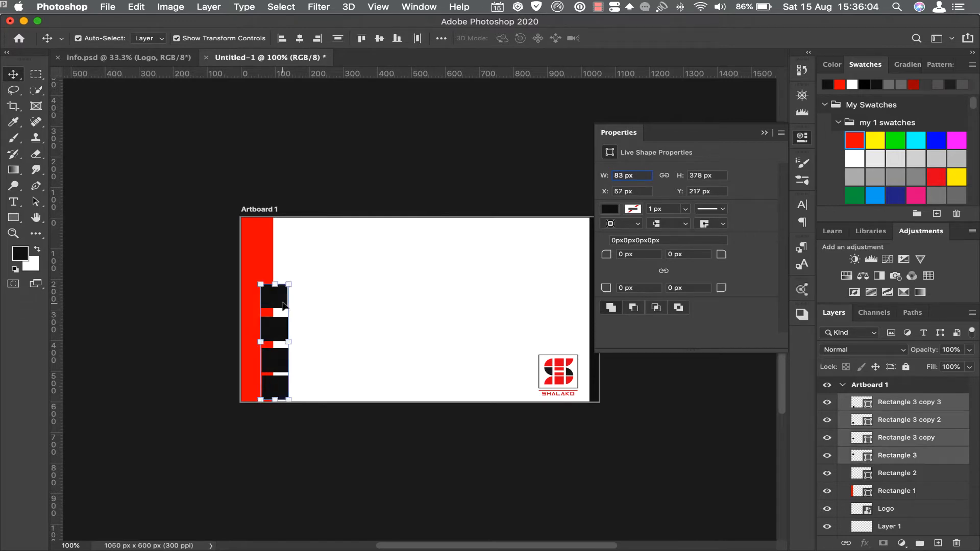
click(299, 40)
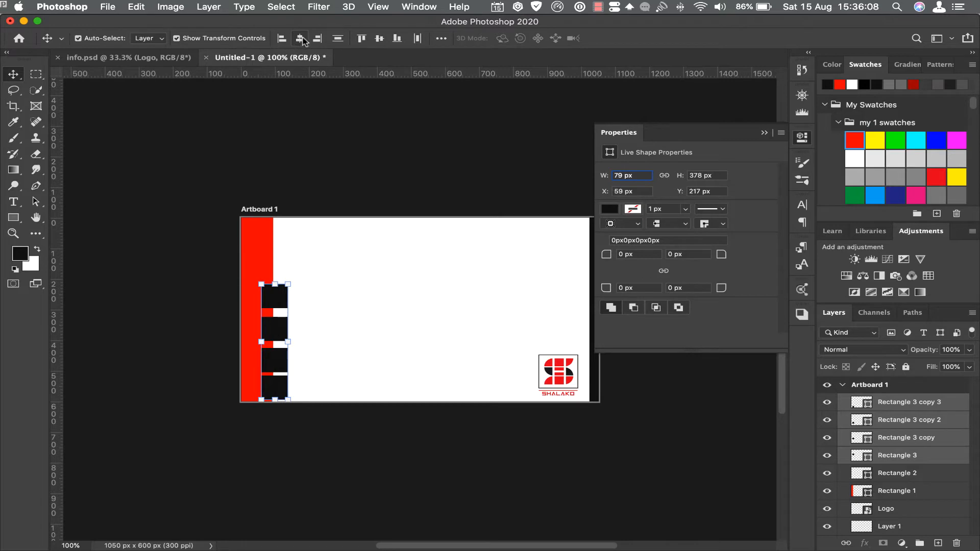
click(441, 39)
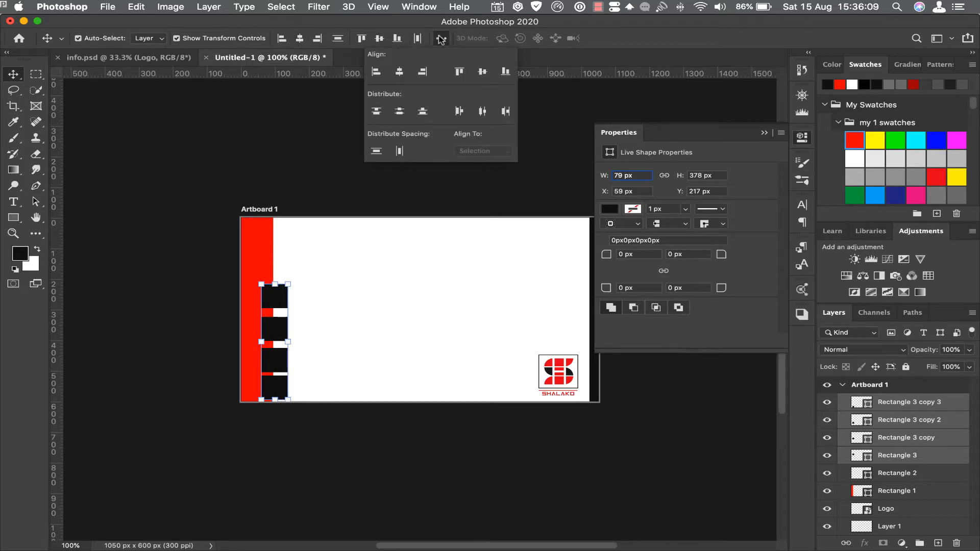
click(399, 112)
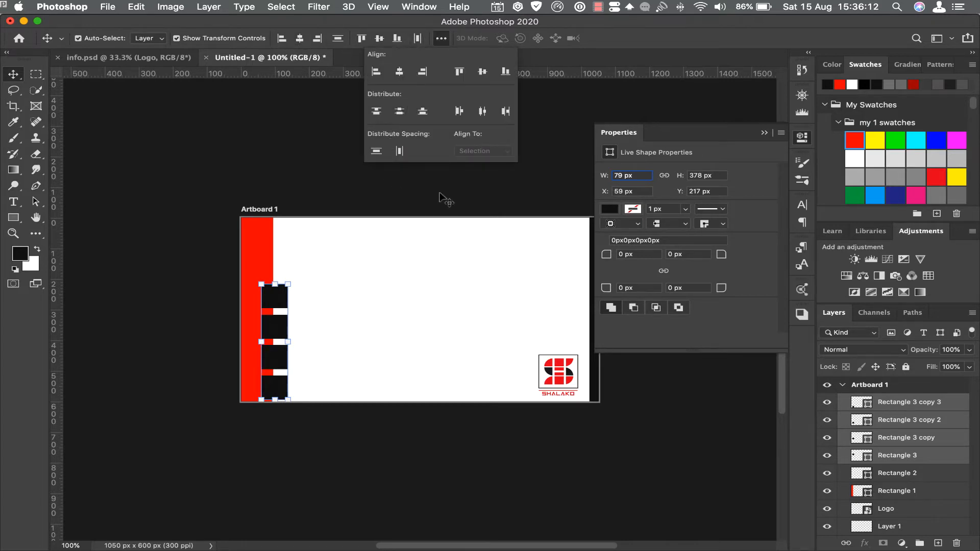
click(206, 135)
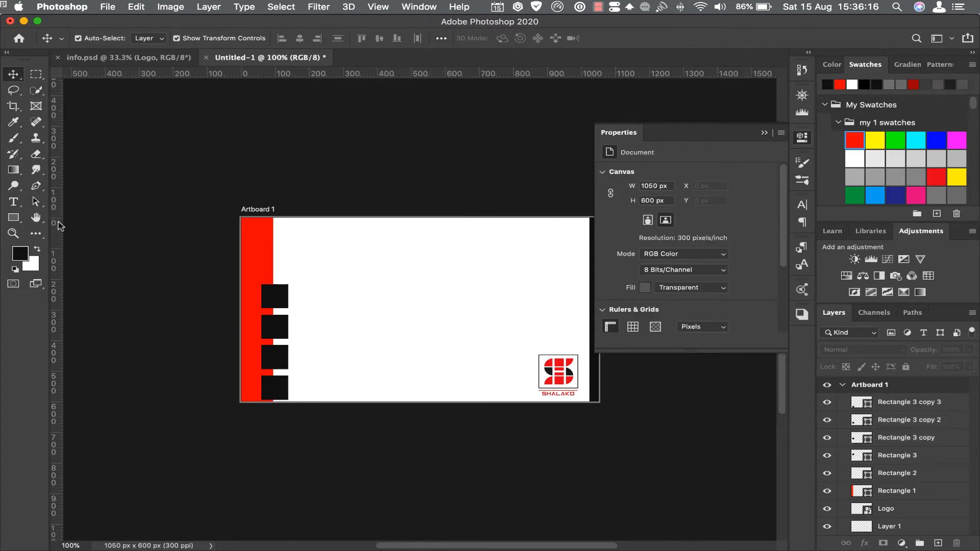
Draw a horizontal line about 491 px long and 1 px thick from between the upper two squares, and fill it with red
click(14, 217)
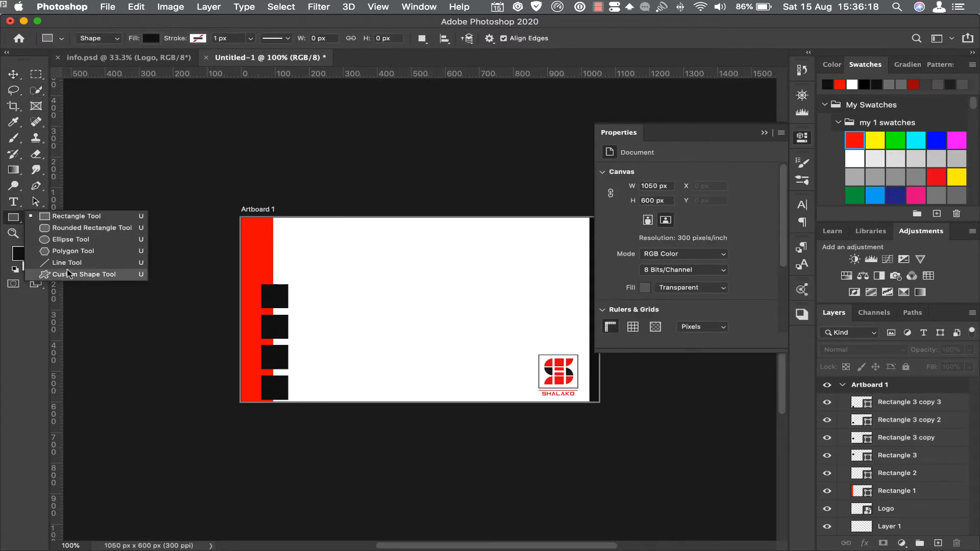
click(70, 263)
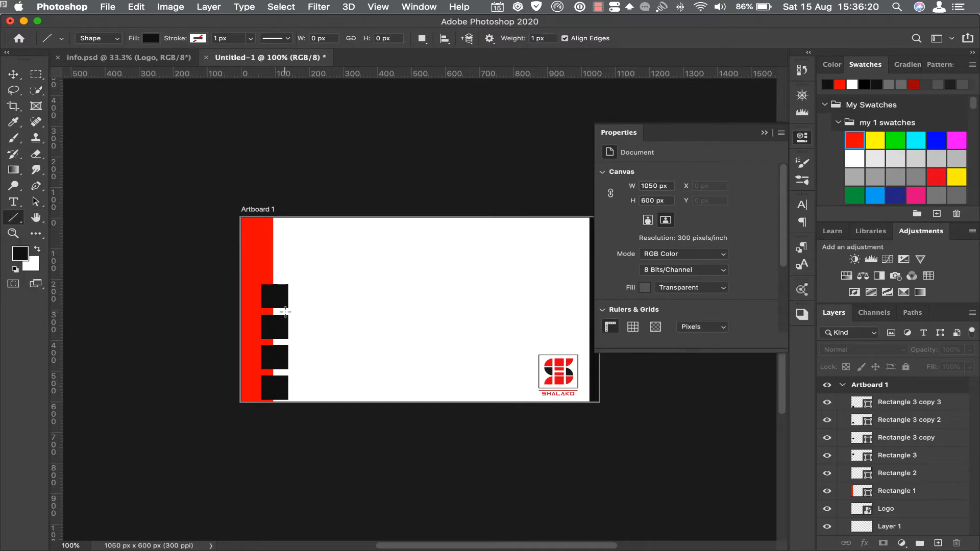
drag(285, 311, 452, 312)
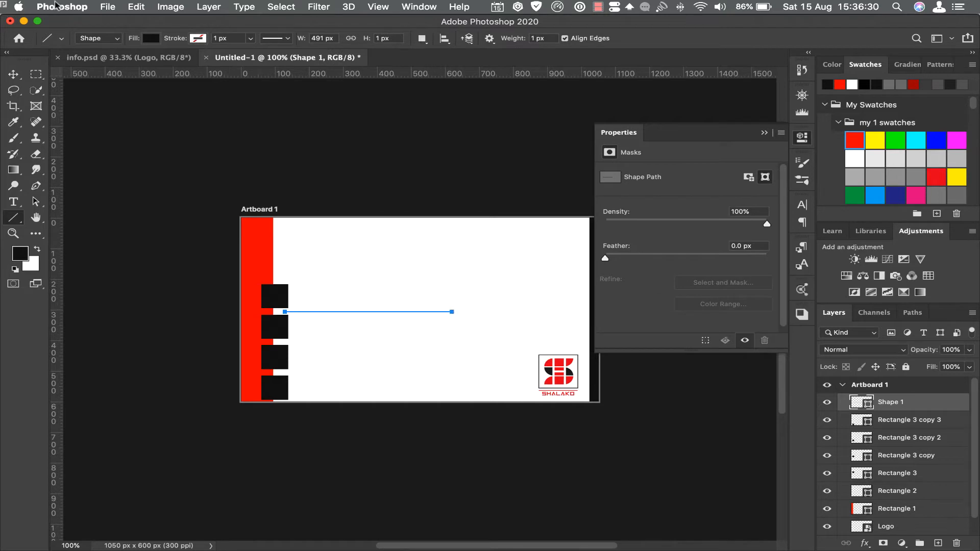
click(150, 41)
click(76, 104)
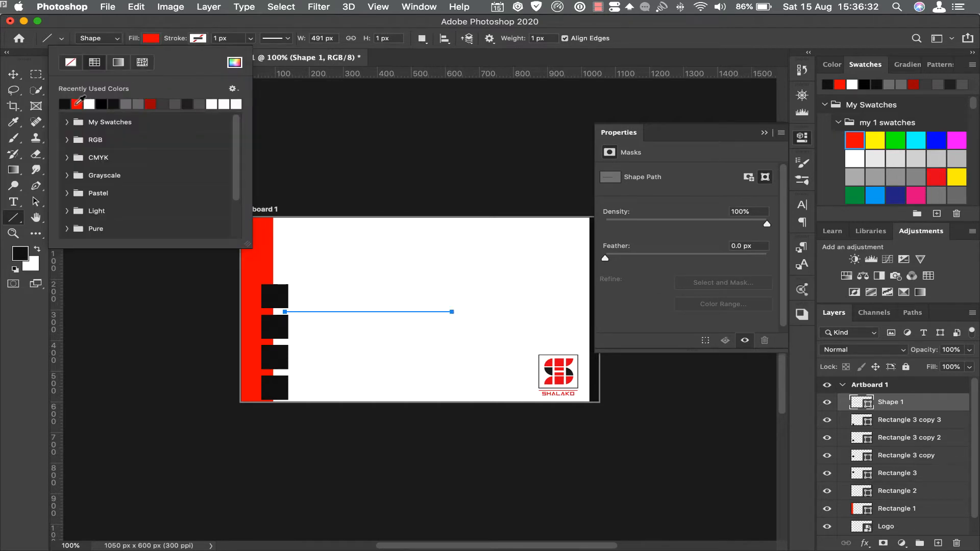
click(13, 74)
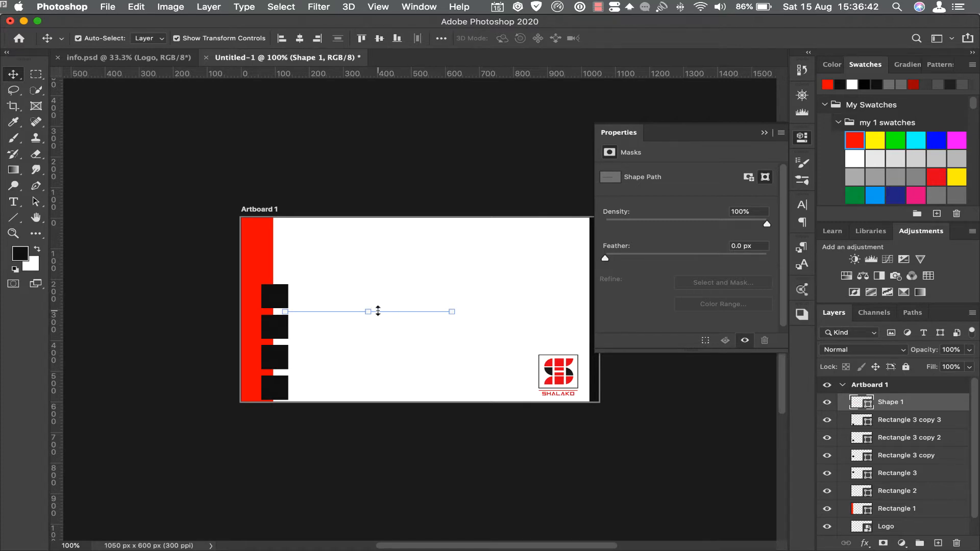
key(Return)
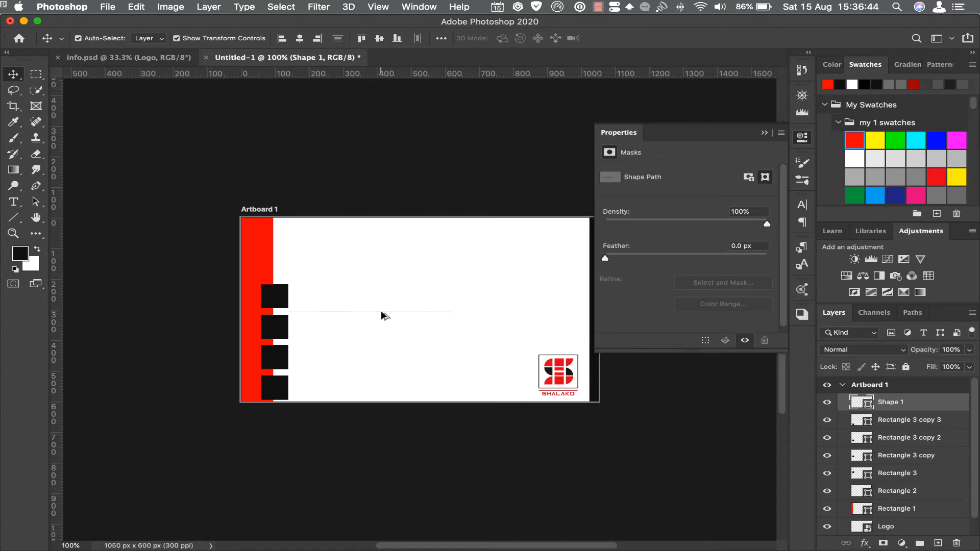
mouse_move(382, 314)
mouse_down()
mouse_move(384, 335)
mouse_move(386, 314)
mouse_up()
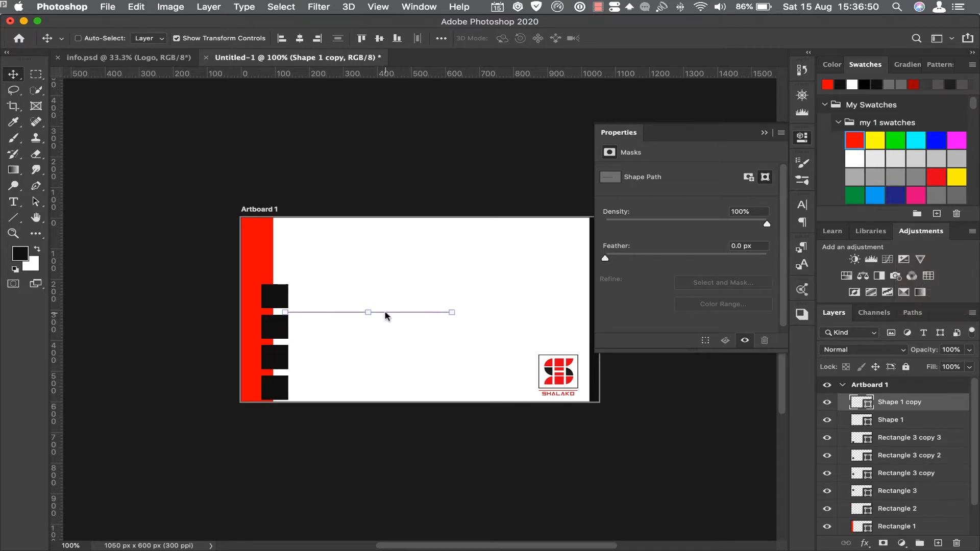
key(super+z)
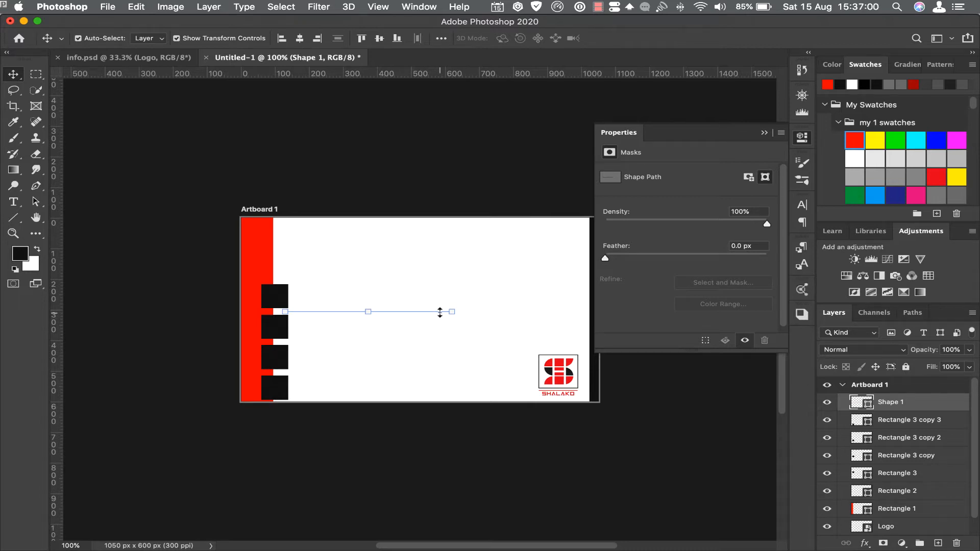
click(440, 312)
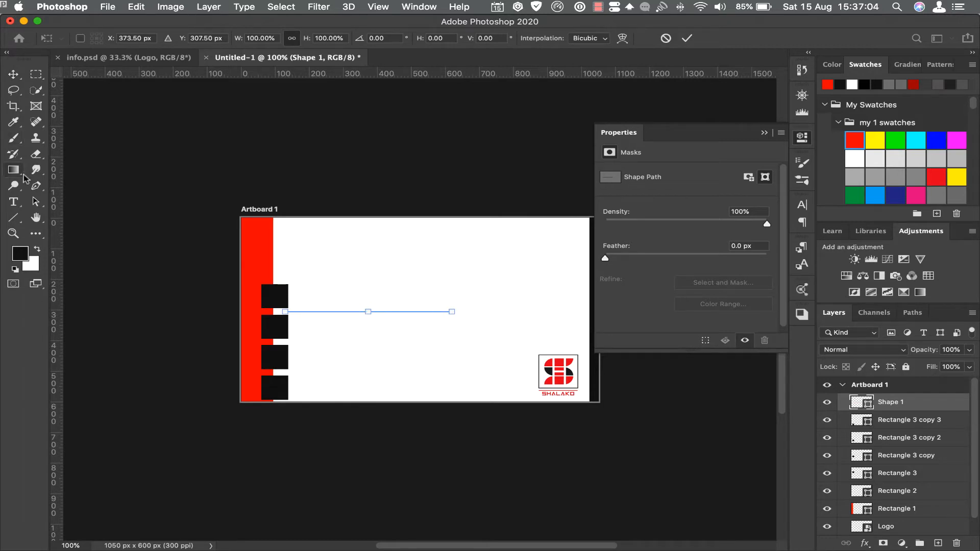
click(13, 217)
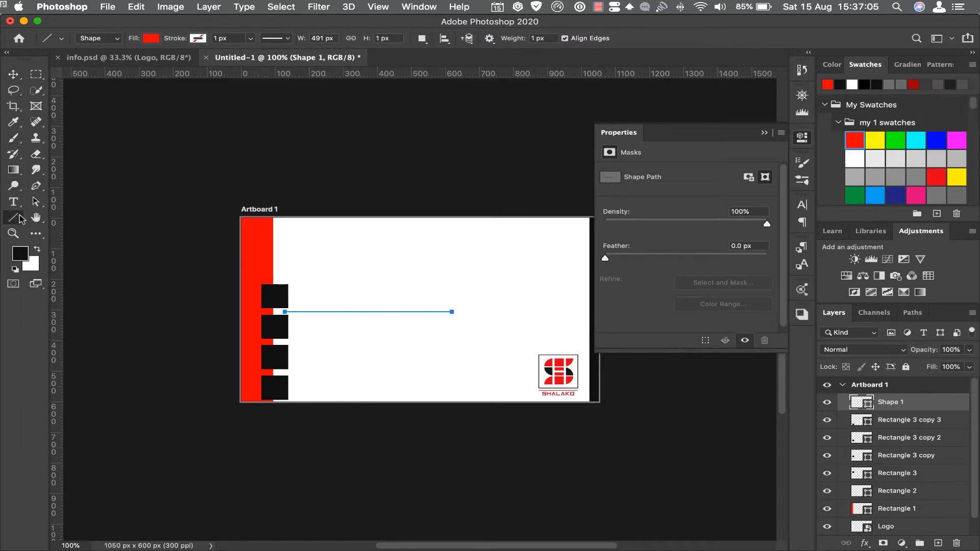
click(13, 74)
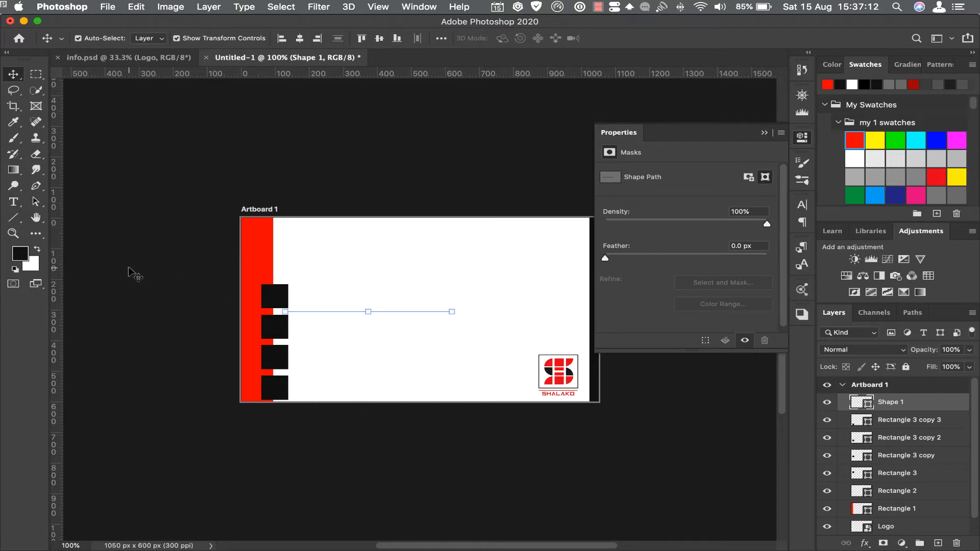
Duplicate the red horizontal line twice straight down, into the gaps between the second and third and the third and fourth black squares
click(14, 233)
drag(241, 258, 565, 422)
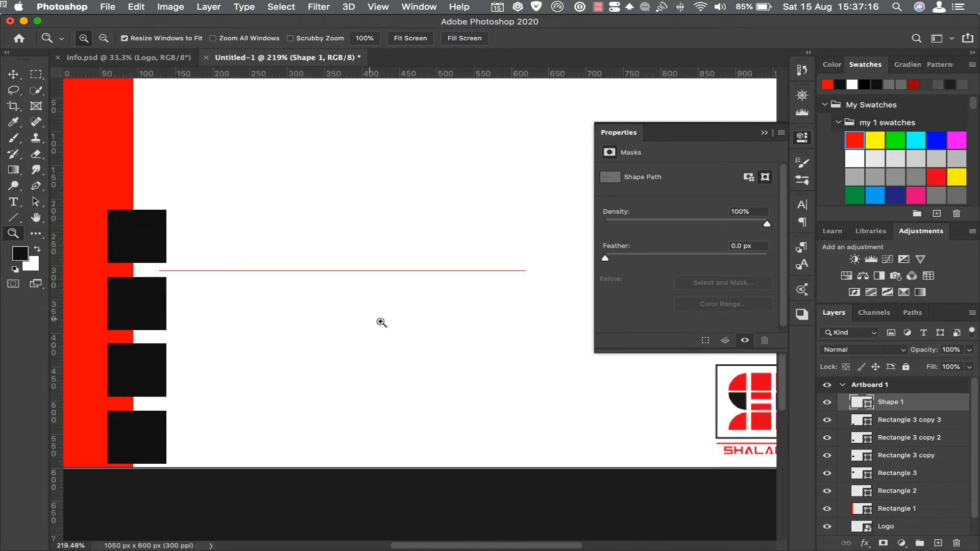
click(14, 74)
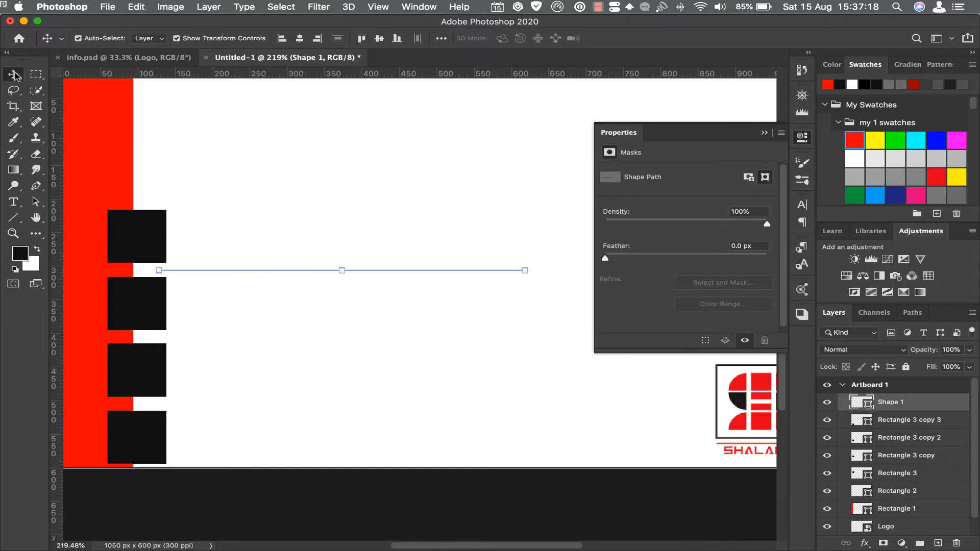
click(230, 271)
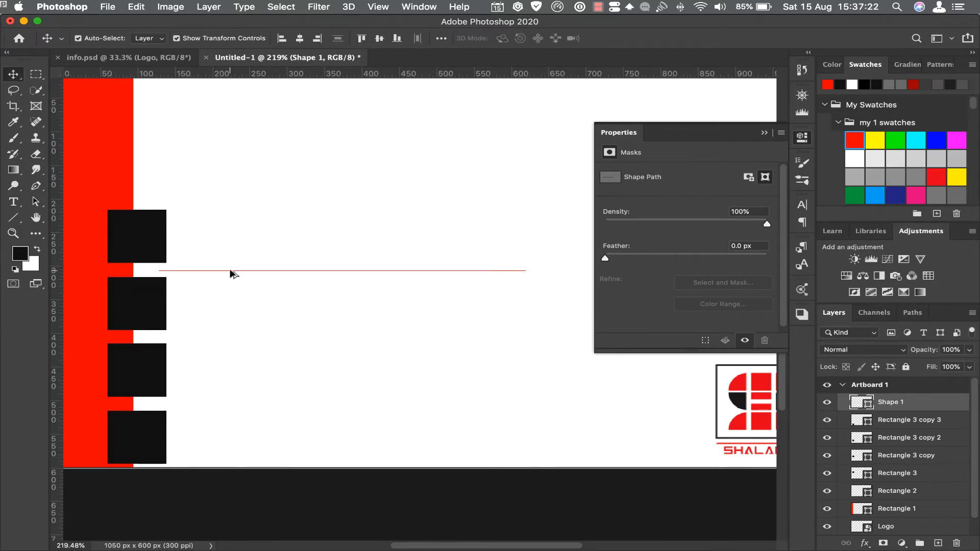
drag(231, 273, 236, 338)
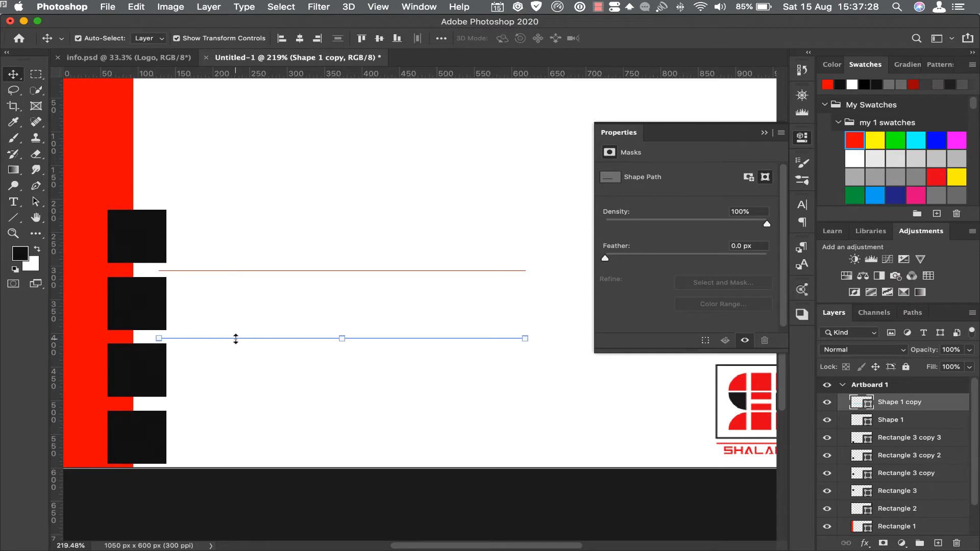
drag(239, 341, 248, 407)
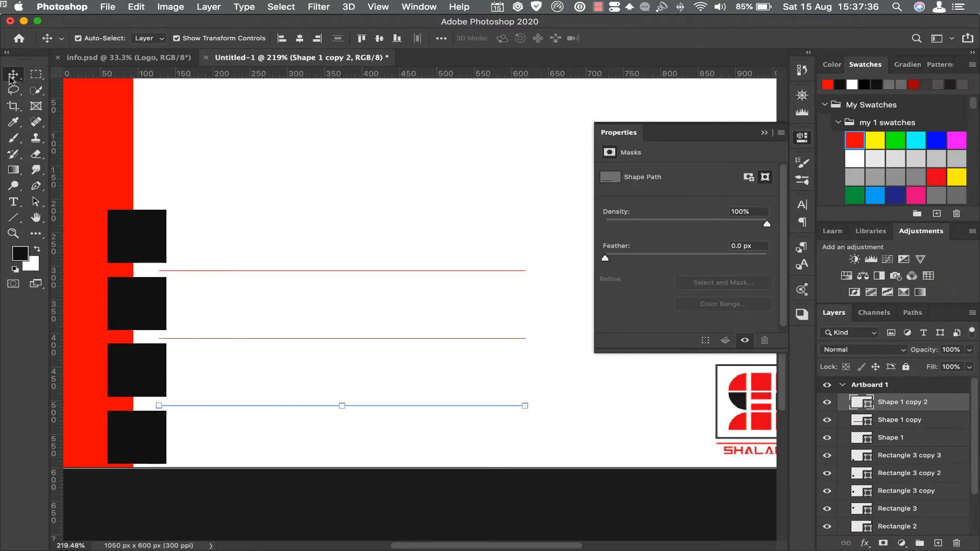
key(super+1)
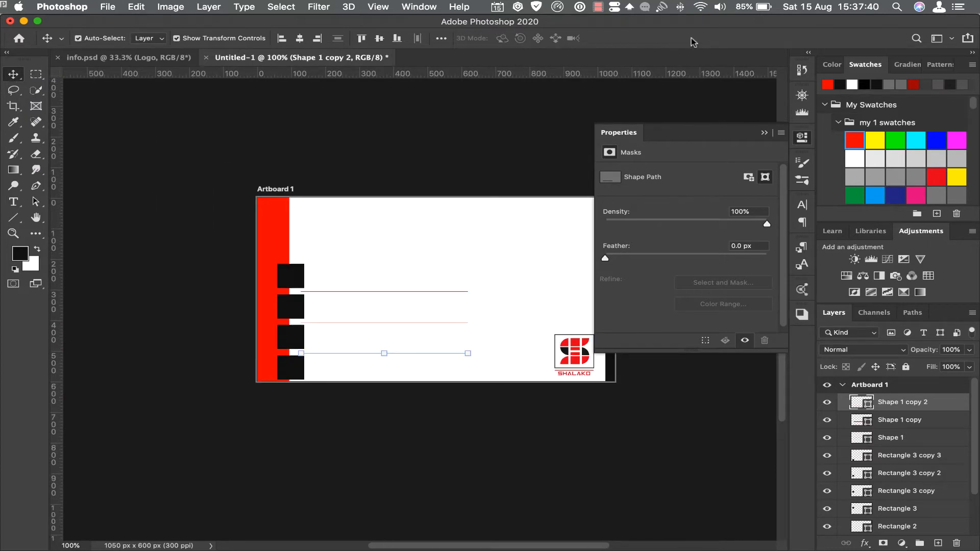
click(765, 133)
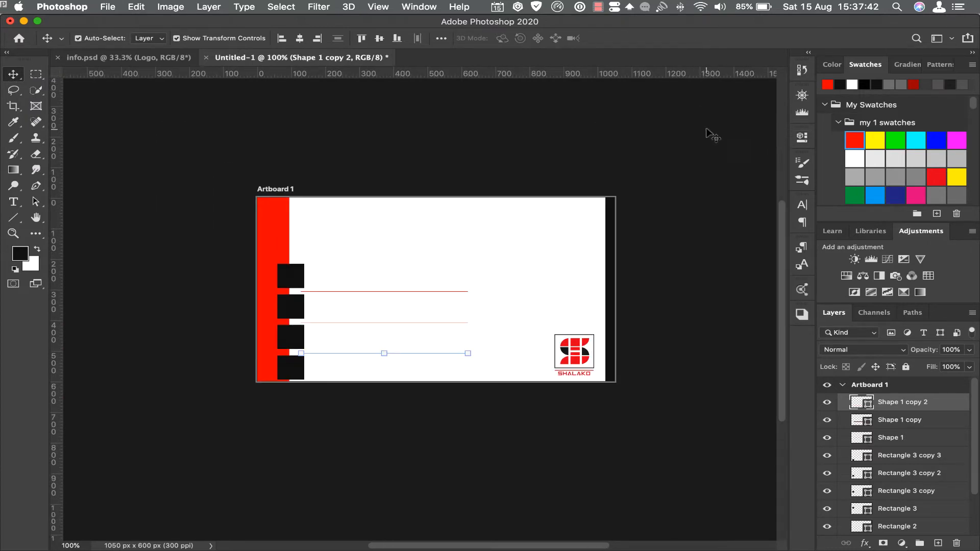
Copy the cell phone, house, open email and website icons from info.psd onto the card and scale them together to about 30.5%
click(139, 59)
drag(281, 156, 338, 276)
drag(301, 250, 408, 188)
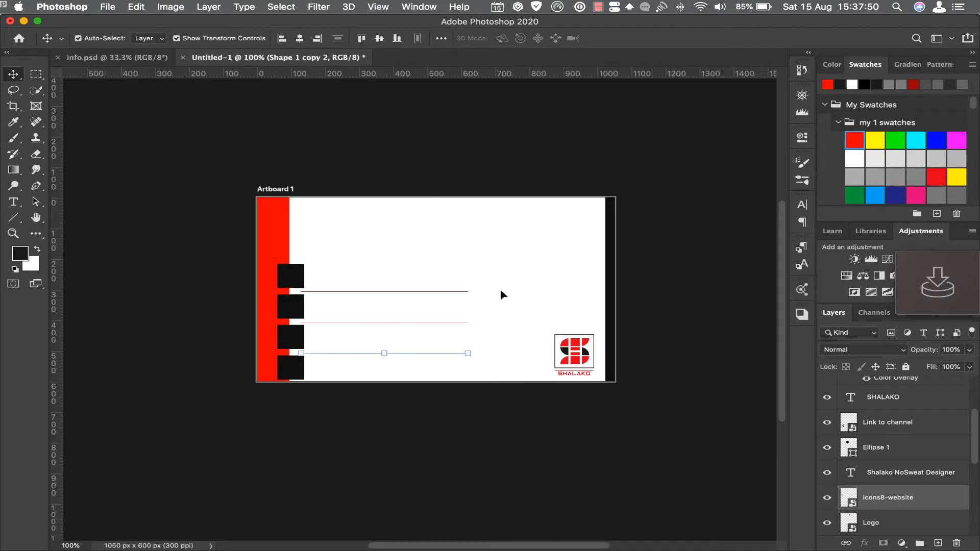
drag(502, 294, 507, 333)
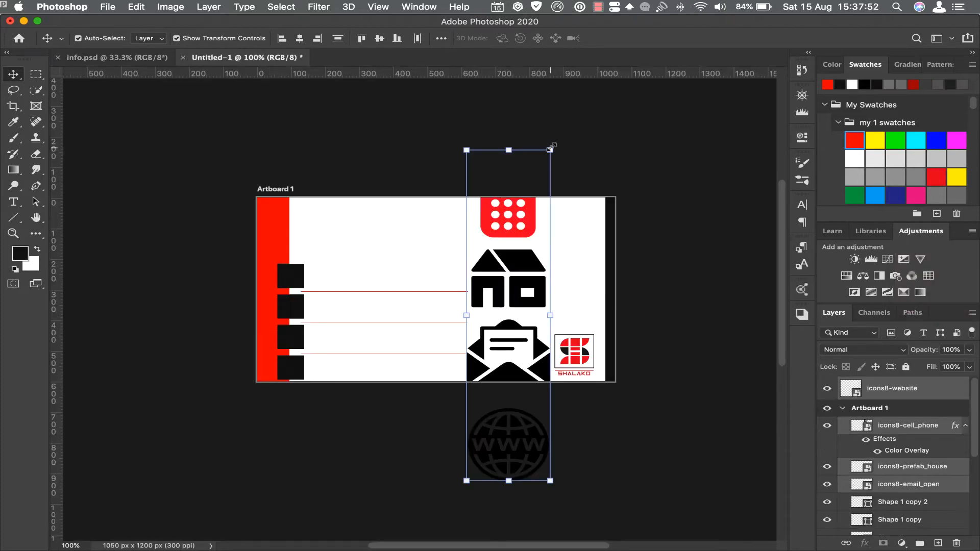
drag(550, 152, 340, 292)
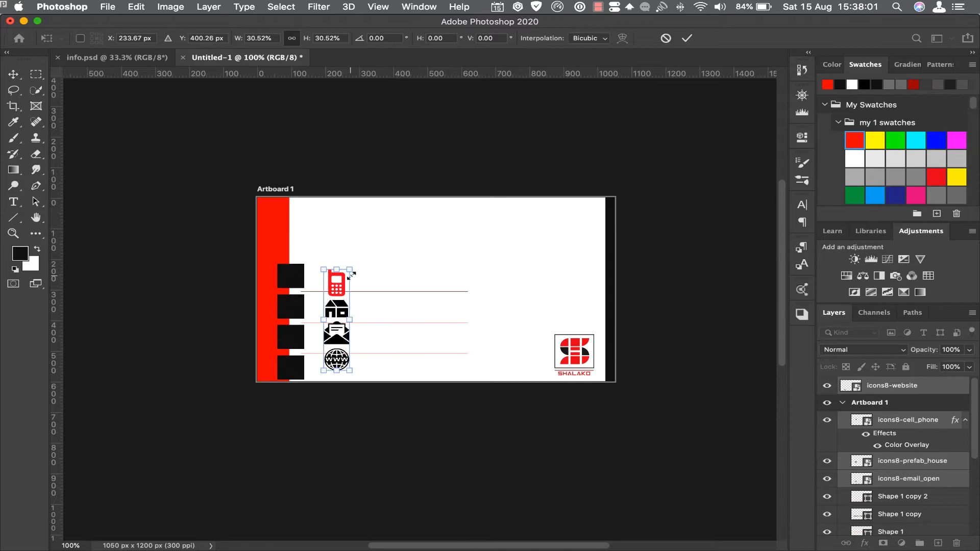
click(687, 39)
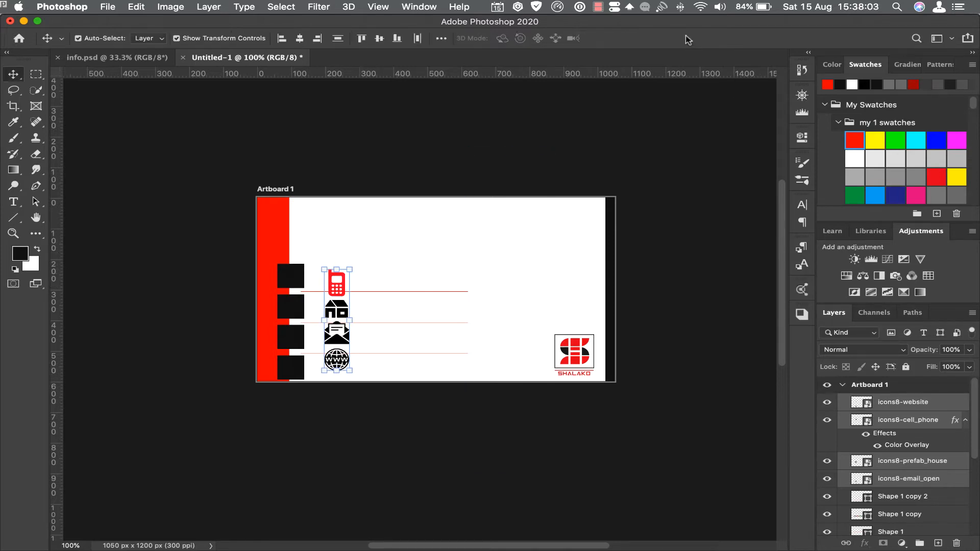
Move the cell phone icon onto the uppermost black square, scale it to about 2.91% and center it there
click(389, 271)
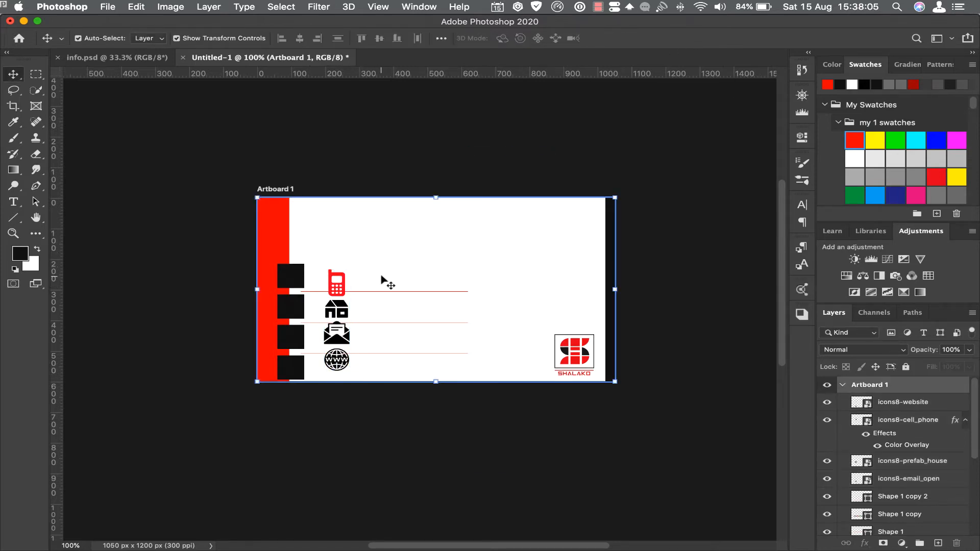
click(343, 285)
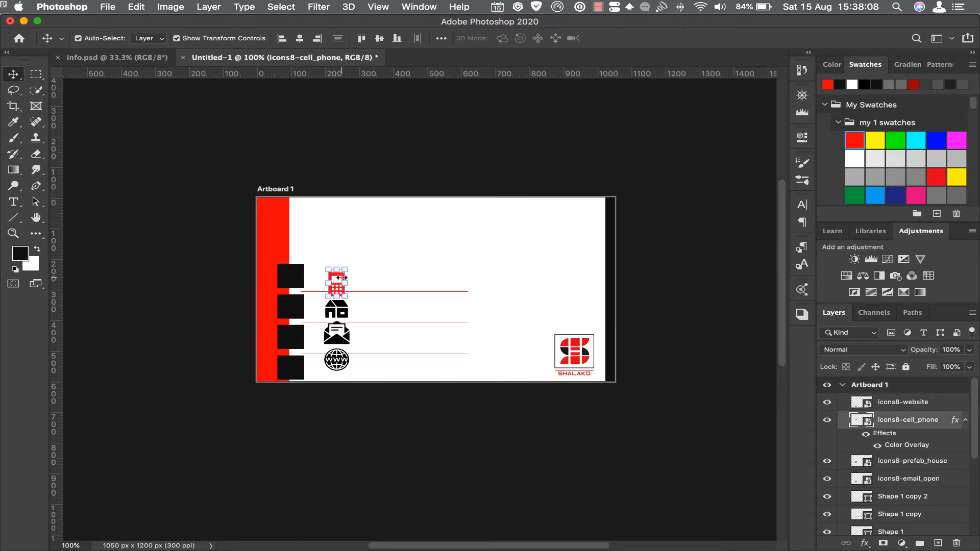
drag(337, 287, 294, 278)
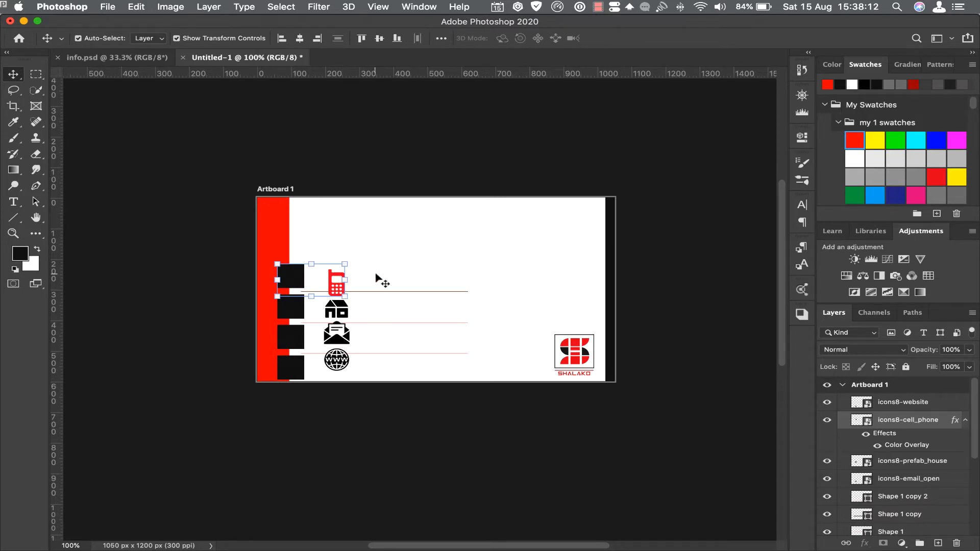
click(360, 284)
drag(344, 290, 297, 264)
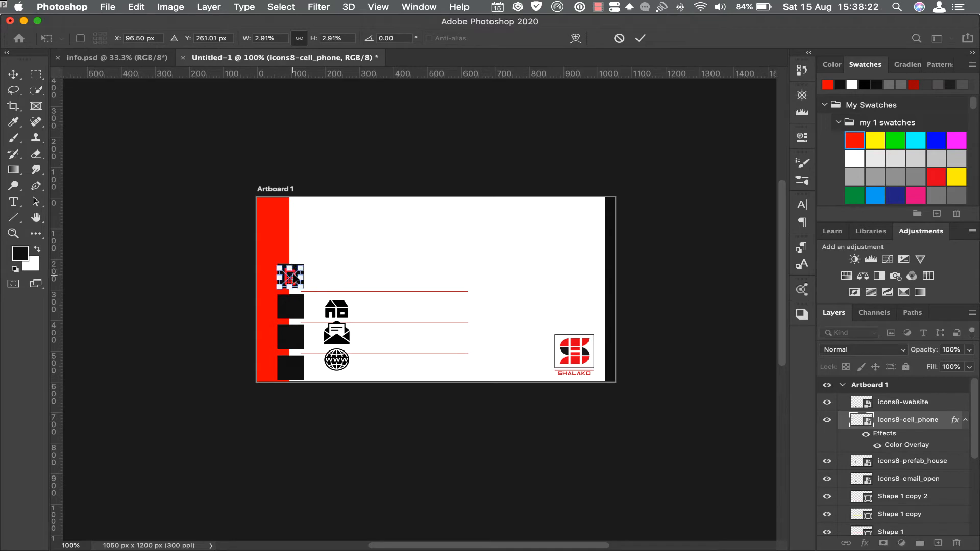
click(11, 237)
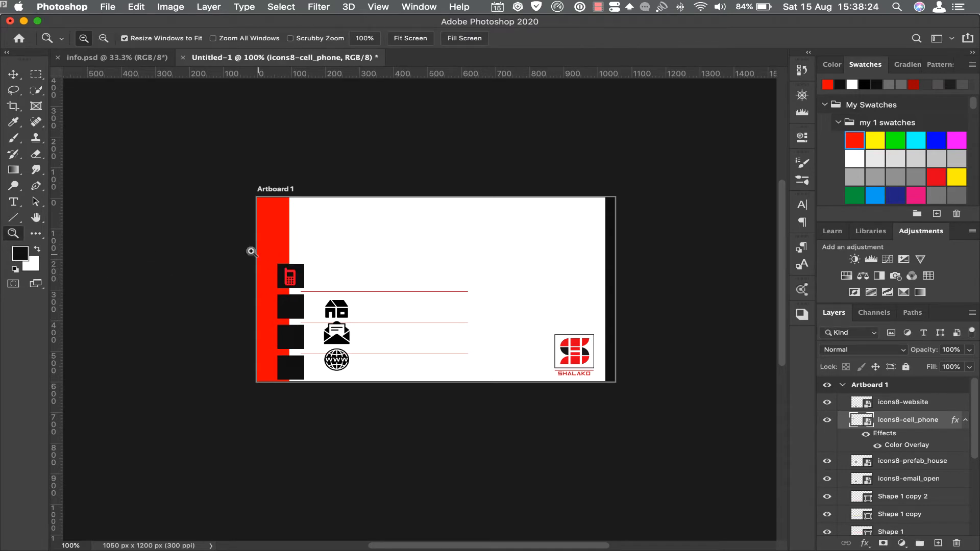
drag(258, 229, 425, 413)
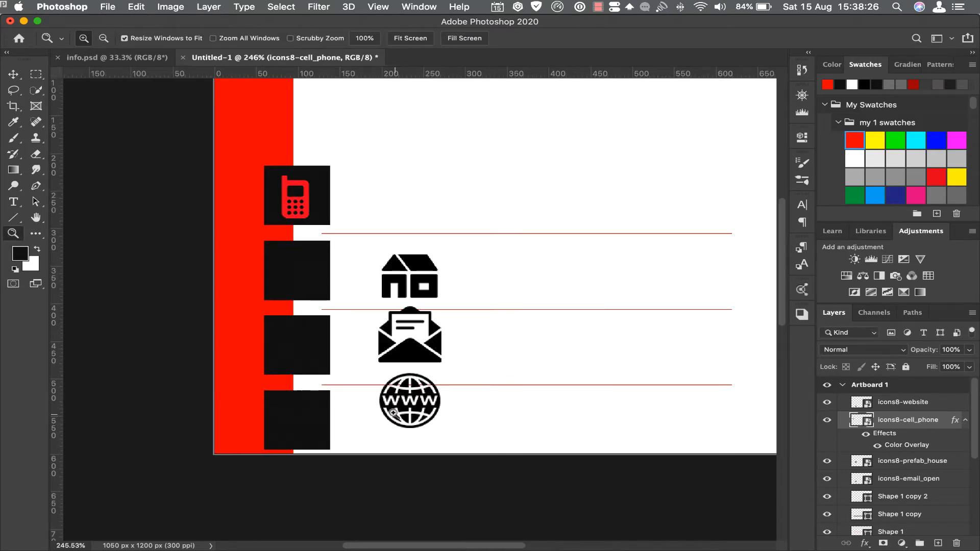
click(13, 74)
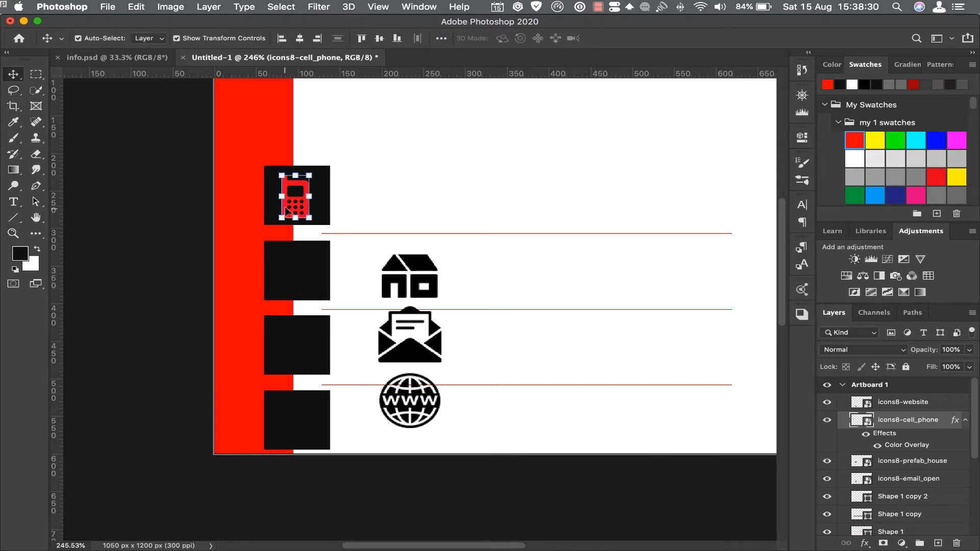
drag(284, 207, 285, 206)
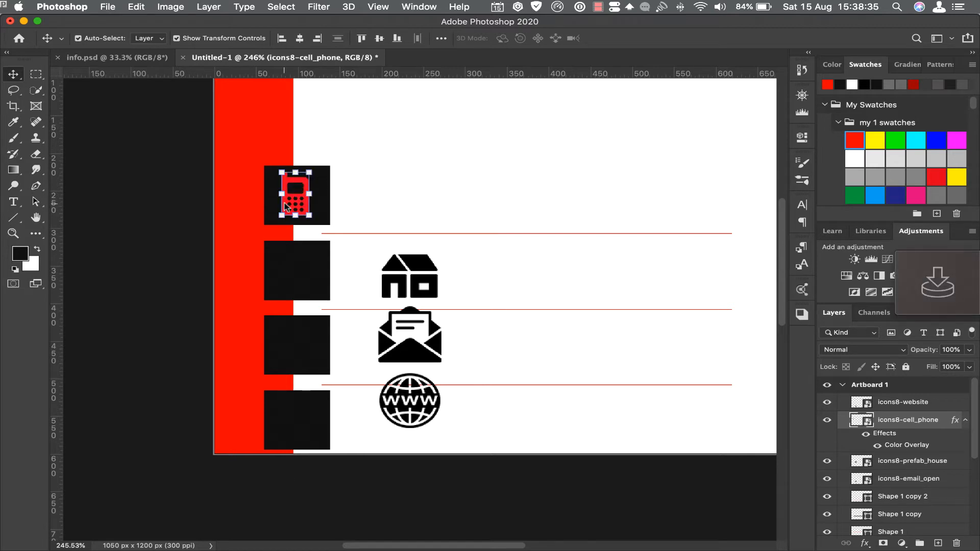
Change the cell phone icon's Color Overlay to white (ffffff)
double_click(895, 448)
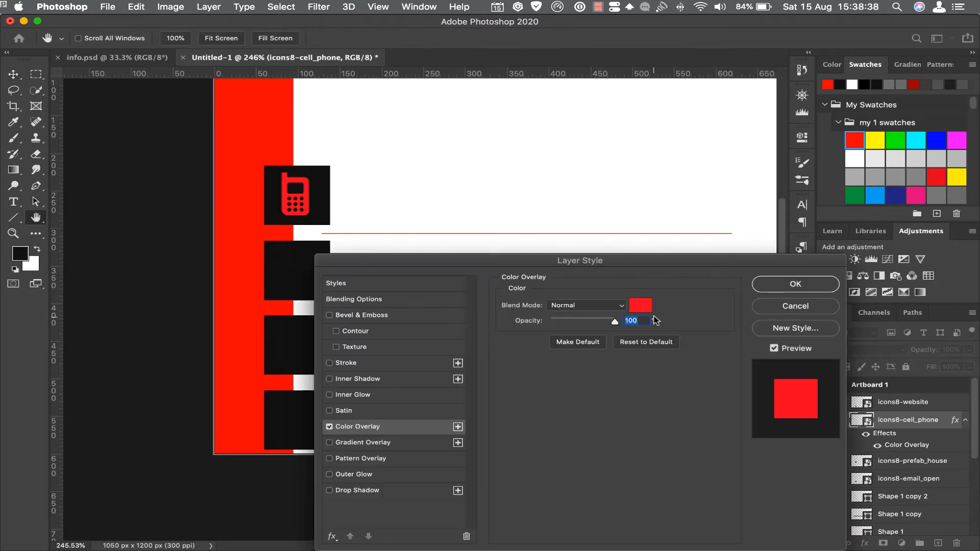
click(641, 306)
click(636, 210)
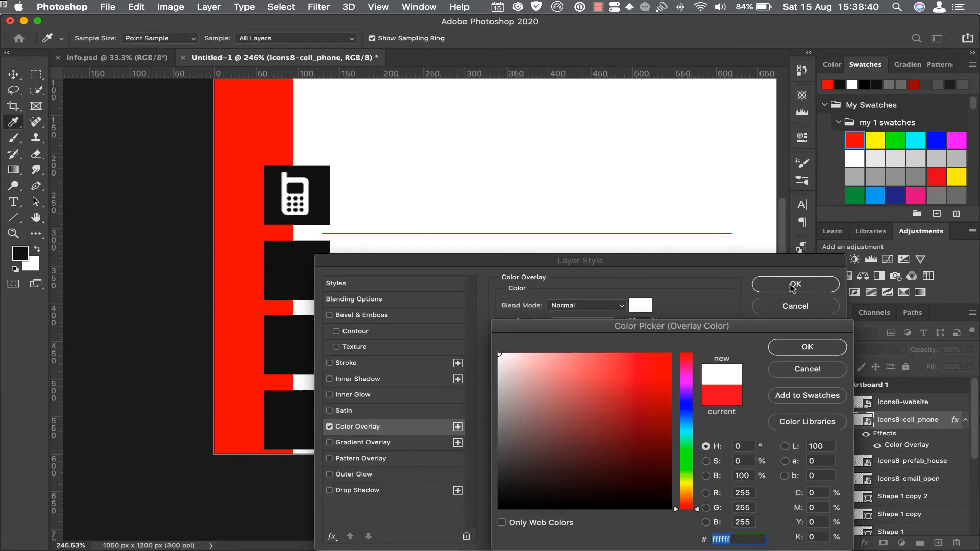
click(805, 347)
click(795, 284)
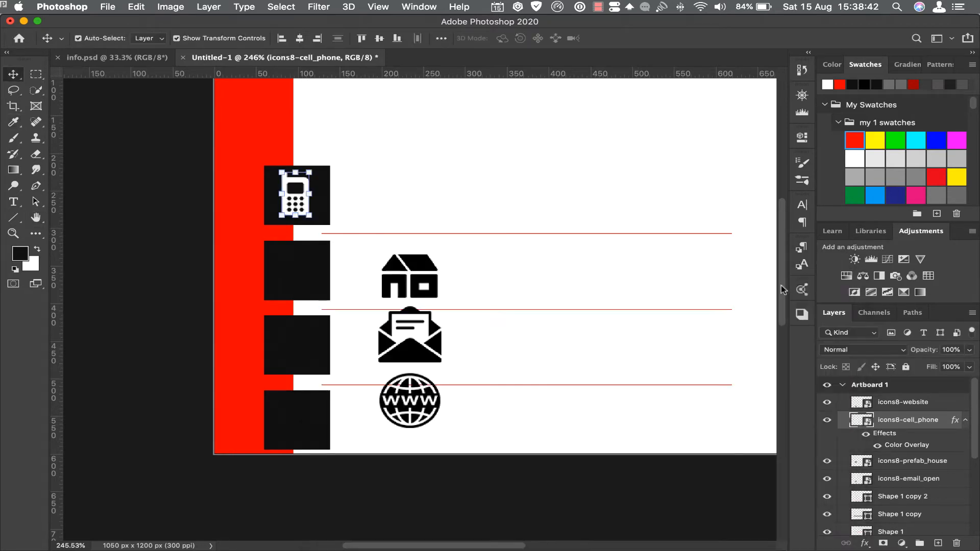
Move the house icon onto the second black square and add a white Color Overlay to it
click(420, 270)
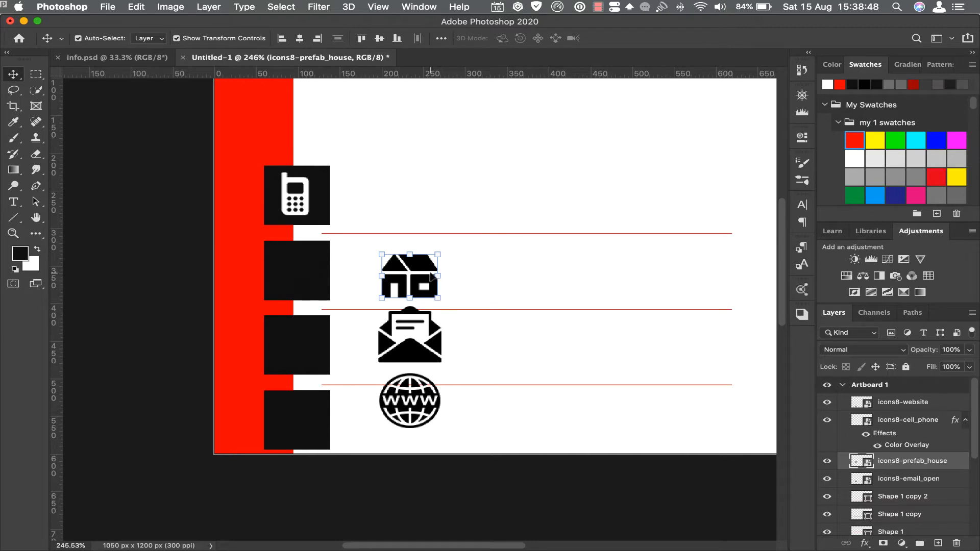
drag(433, 277, 312, 265)
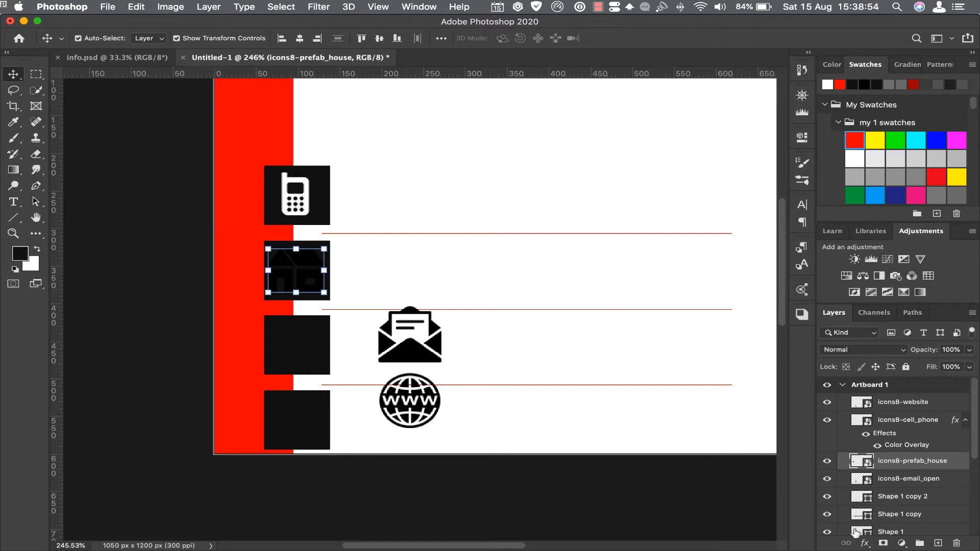
click(867, 545)
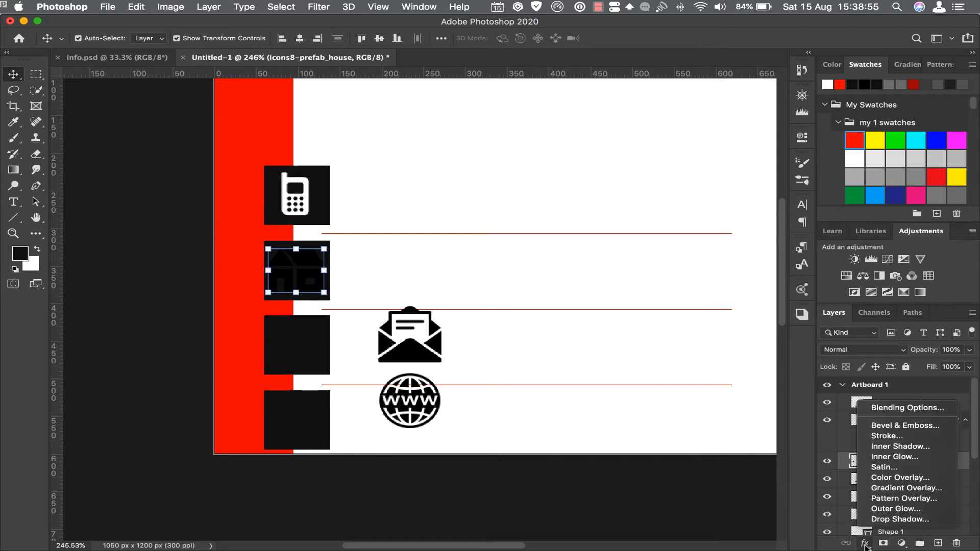
click(875, 478)
click(786, 284)
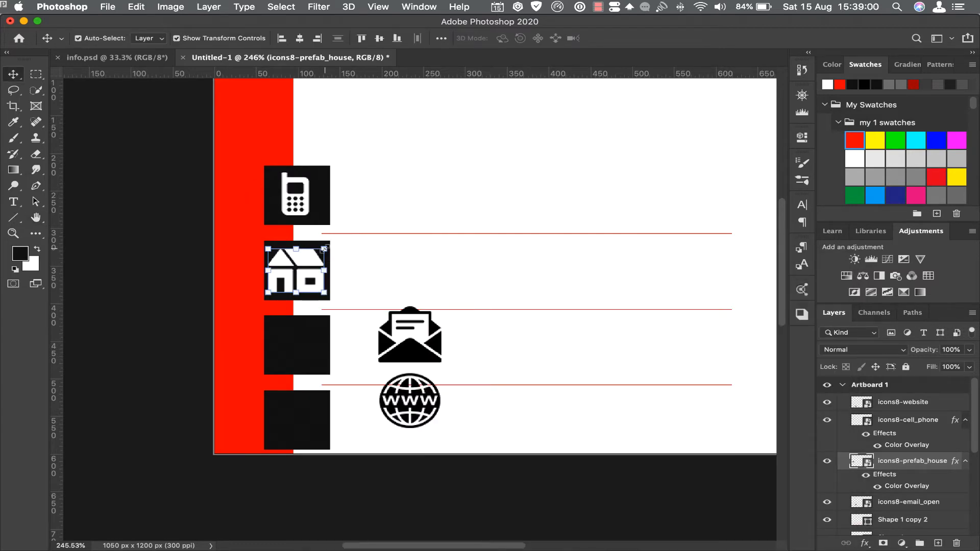
Scale the house icon to about 2.88% and center it within its black square
drag(325, 248, 307, 264)
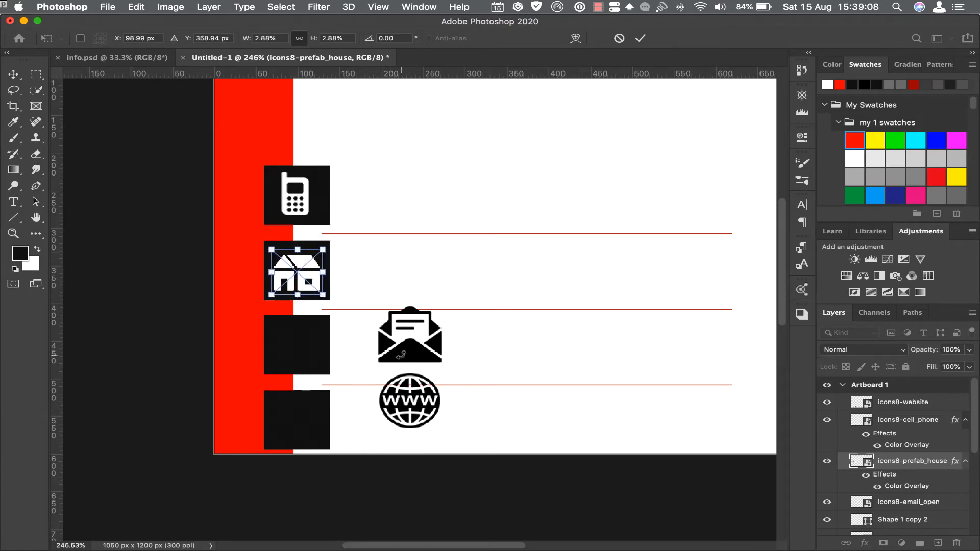
click(639, 41)
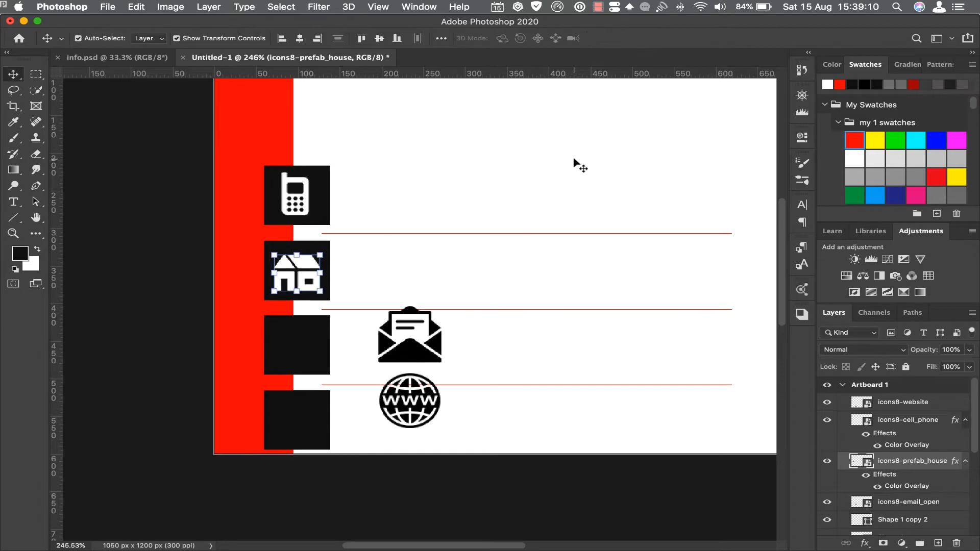
Scale the open email icon to about 2.65% and place it centered on the third black square
click(427, 357)
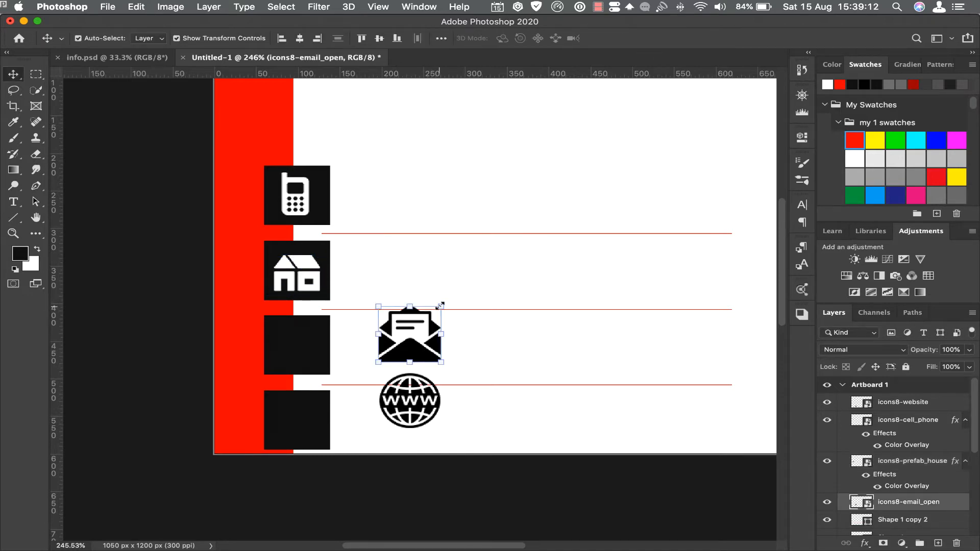
drag(440, 306, 421, 323)
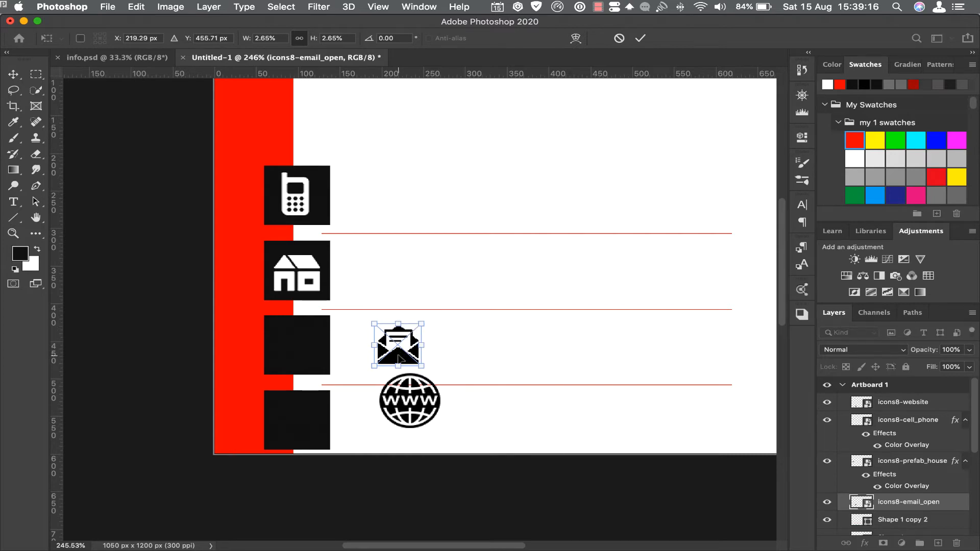
drag(401, 359, 302, 357)
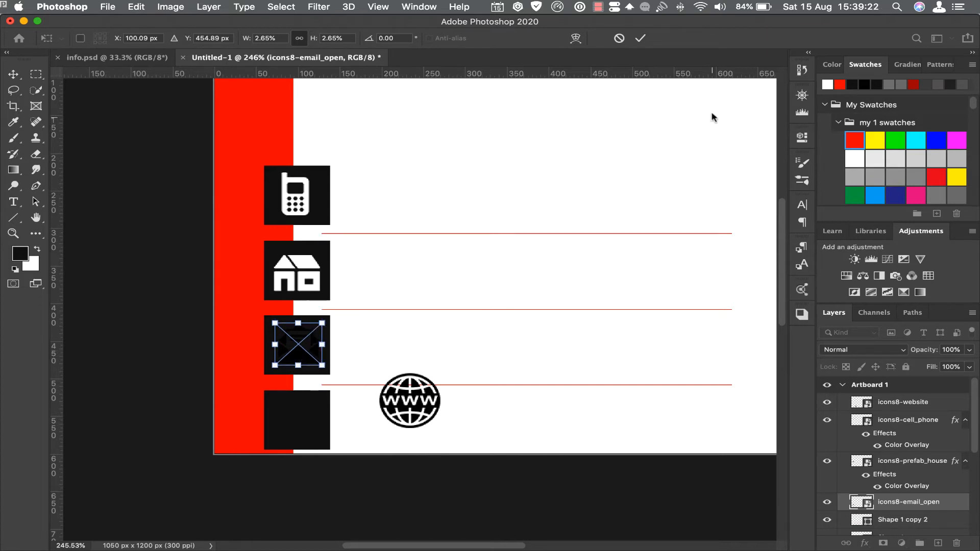
click(642, 41)
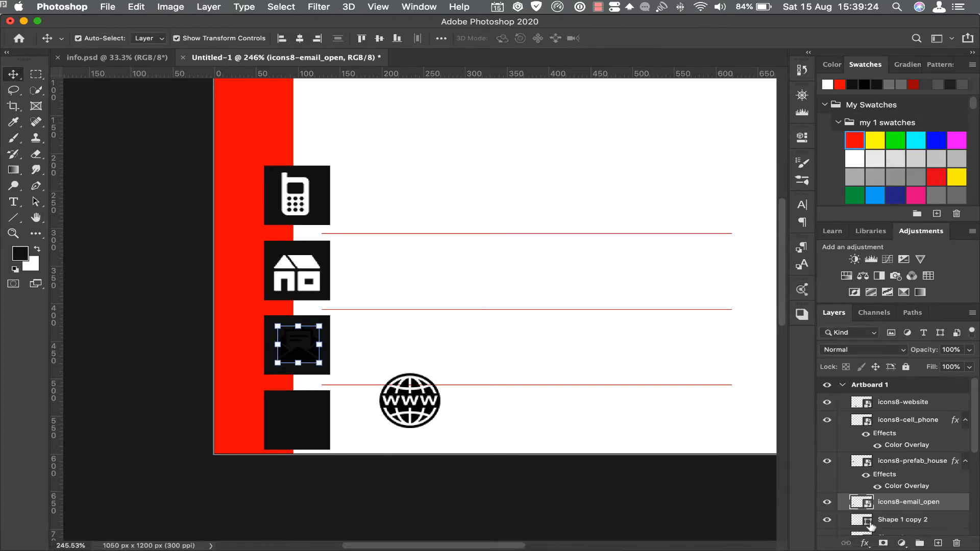
Add a white Color Overlay to the open email icon
click(865, 543)
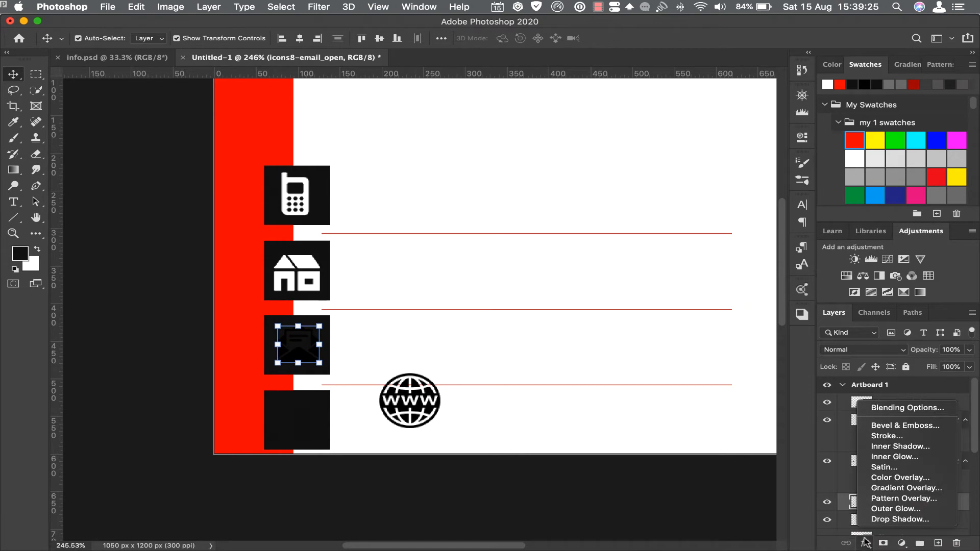
click(897, 478)
click(795, 283)
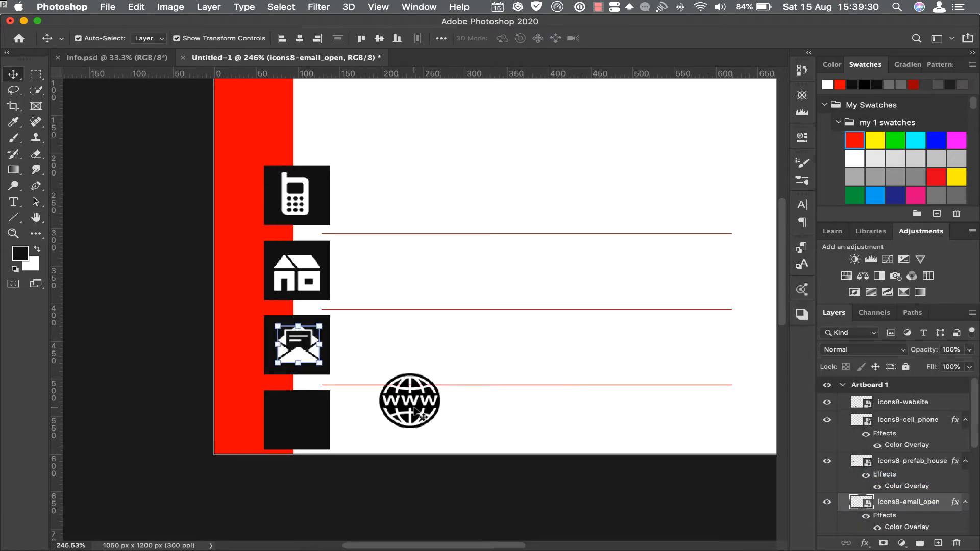
Move the website globe icon onto the fourth black square and scale it to about 3.09%, centered in the square
drag(414, 411, 303, 429)
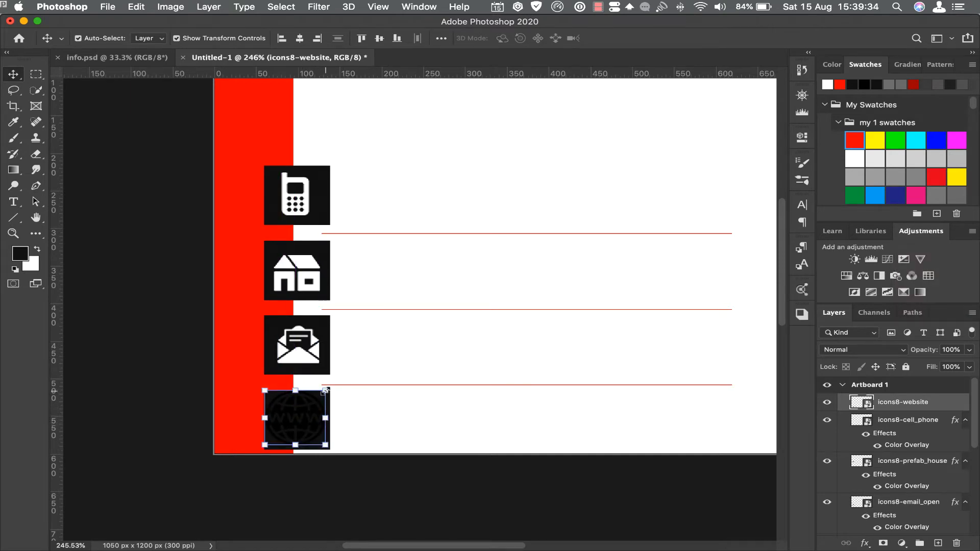
drag(325, 390, 298, 423)
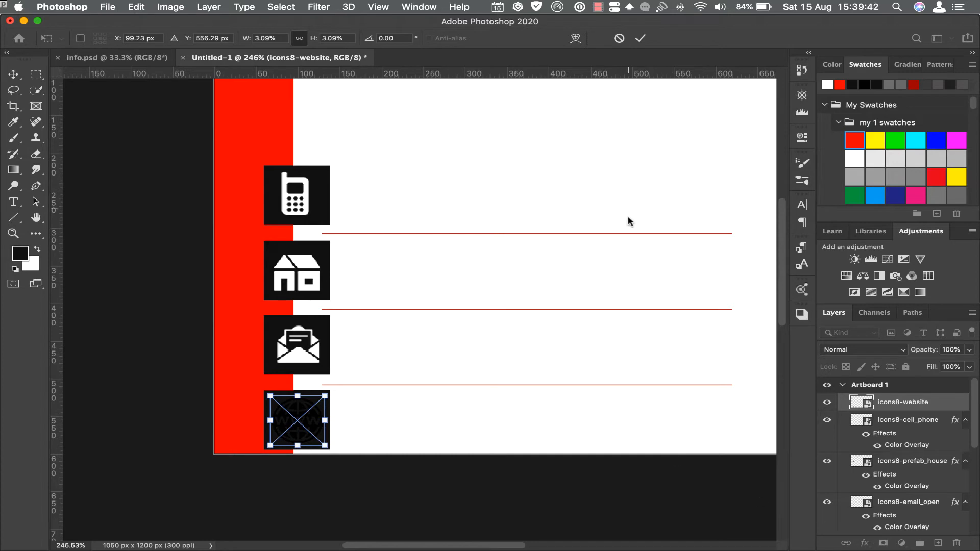
click(640, 38)
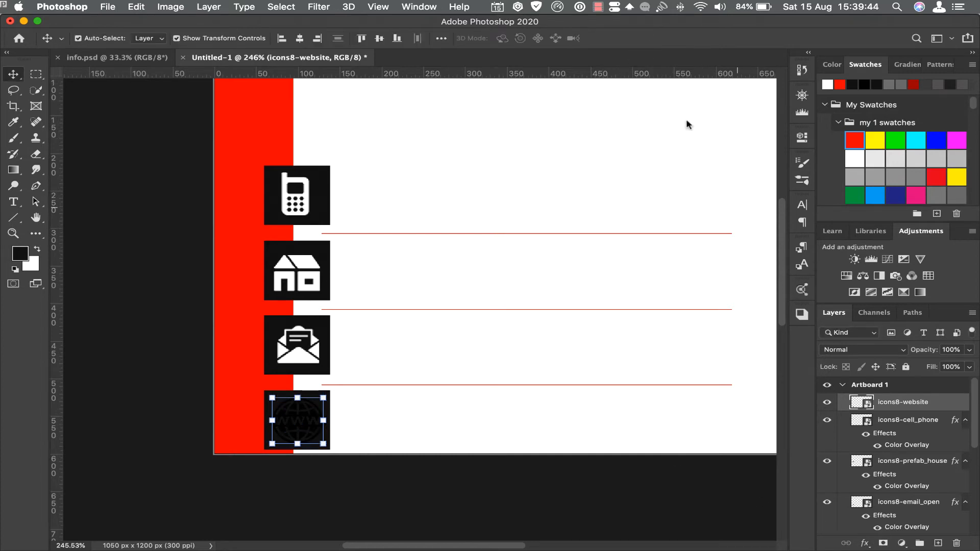
Add a white Color Overlay at 100% opacity to the website icon and deselect it
click(865, 544)
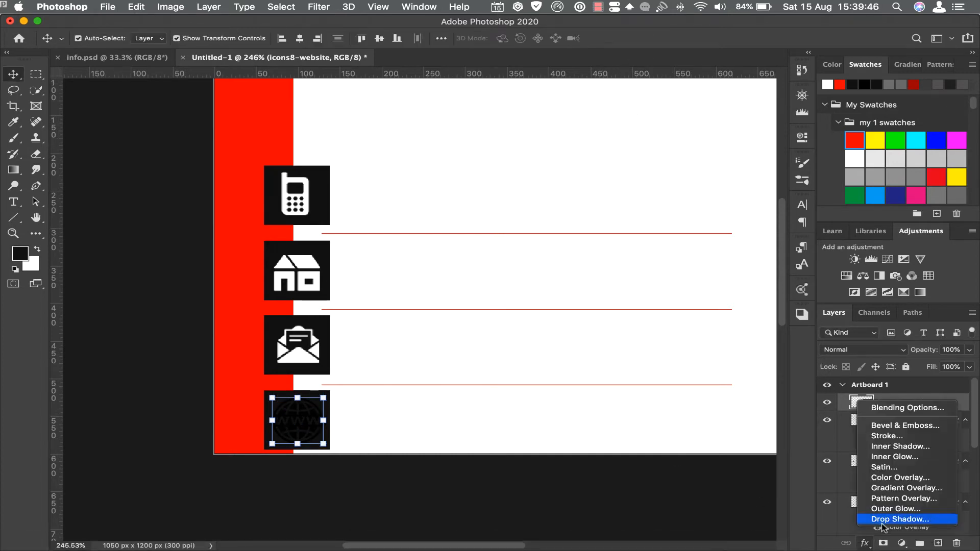
click(886, 478)
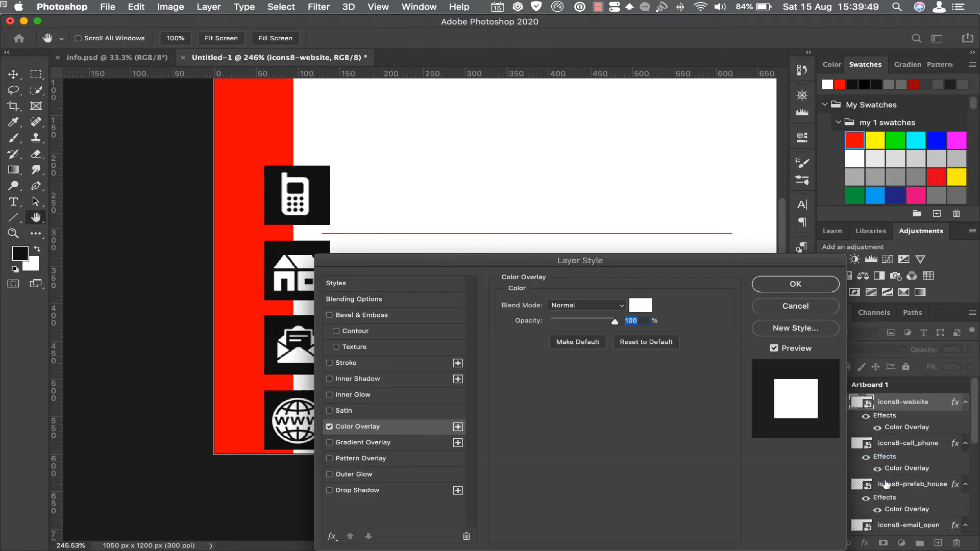
click(789, 289)
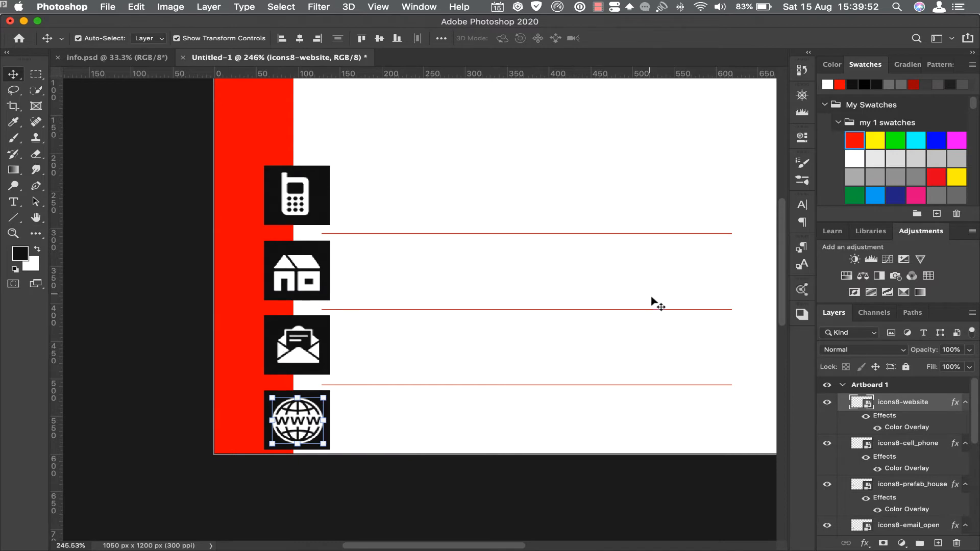
click(130, 236)
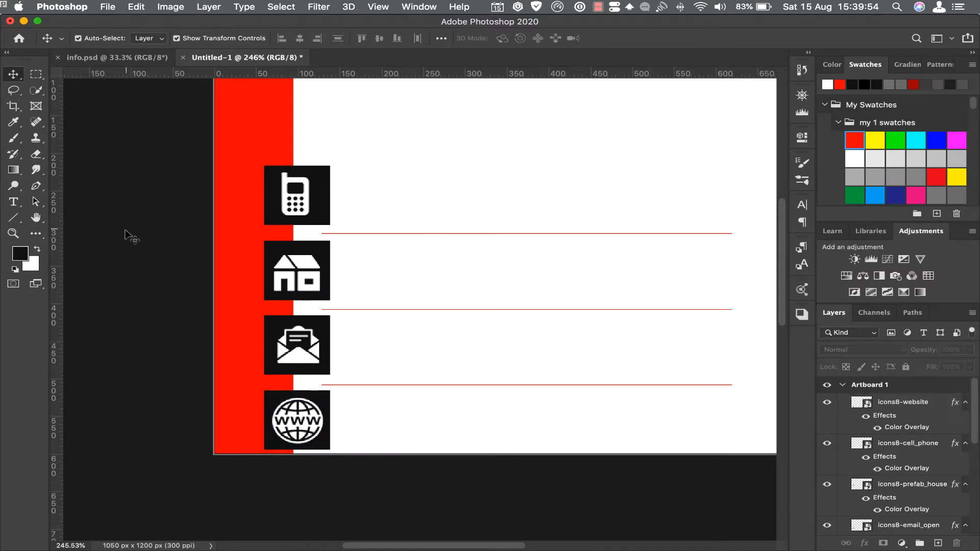
Copy the phone, address, email and website text layers from info.psd into the business card document
click(150, 60)
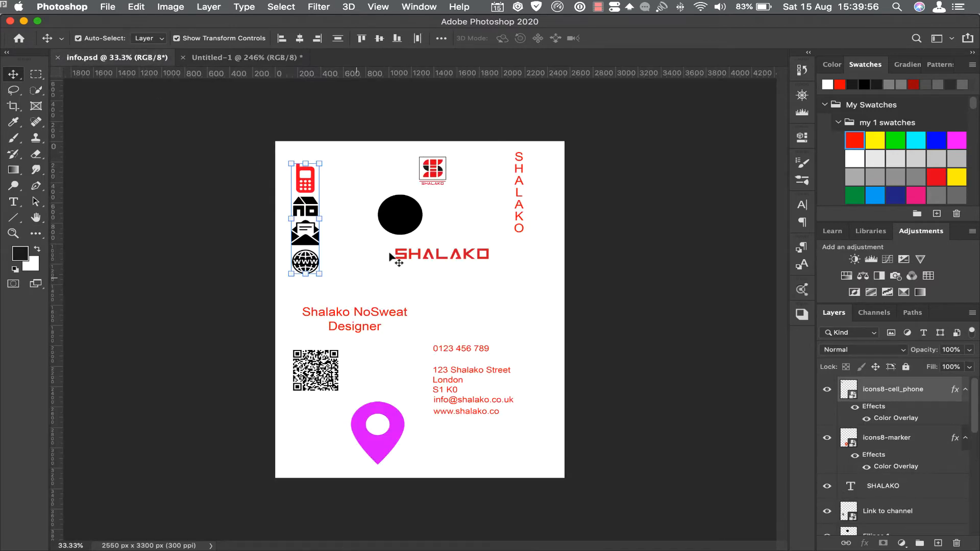
drag(427, 339, 541, 444)
drag(482, 405, 244, 64)
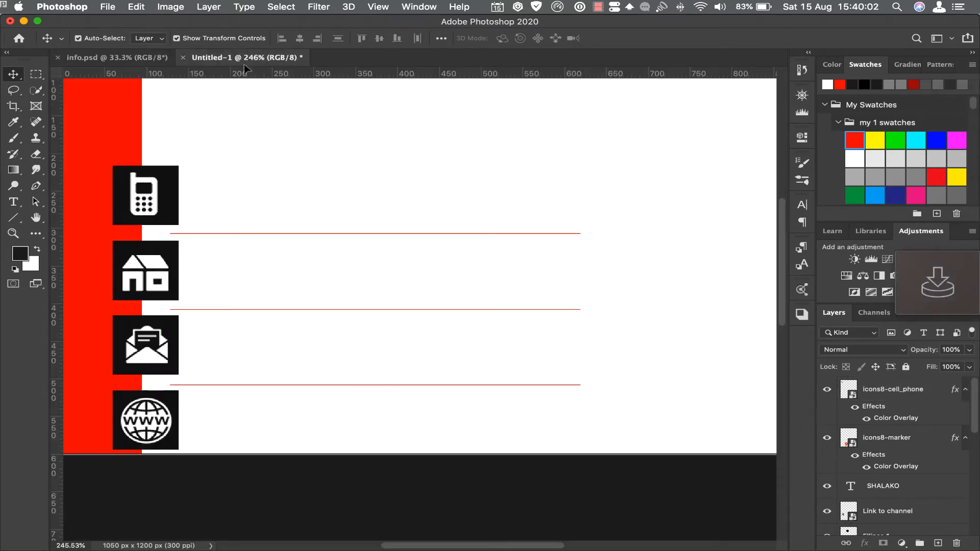
drag(430, 310, 425, 302)
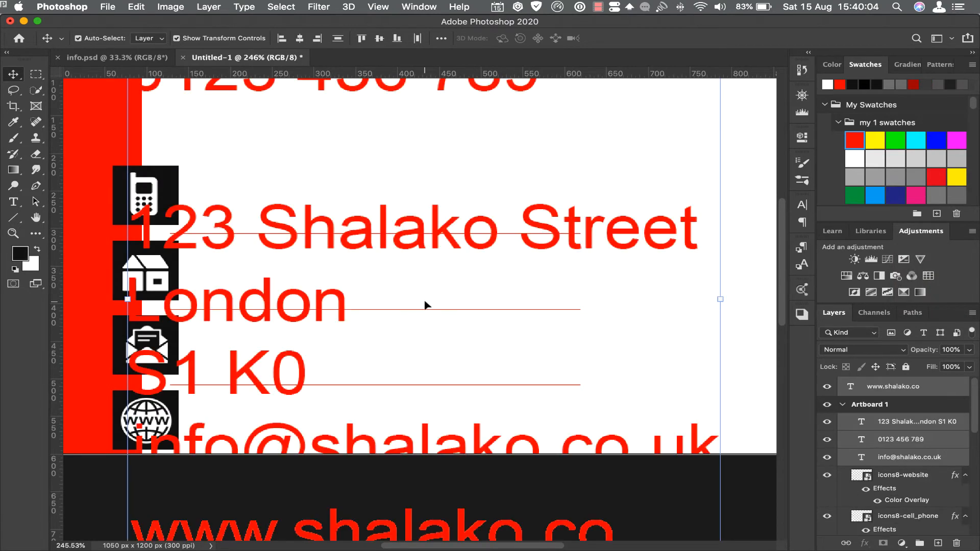
Set the font size of the four selected contact texts to 13 pt
click(802, 204)
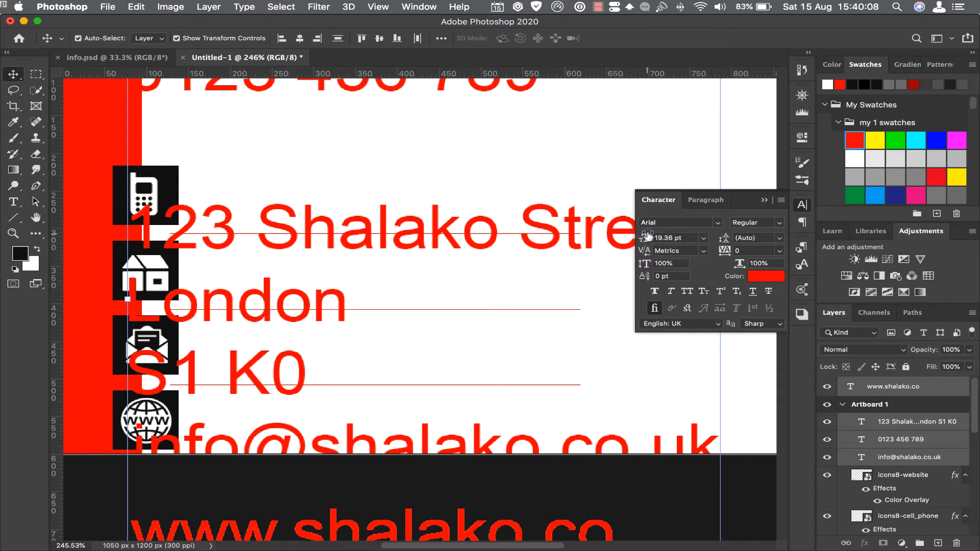
drag(646, 238, 634, 257)
scroll(613, 256, up, 3)
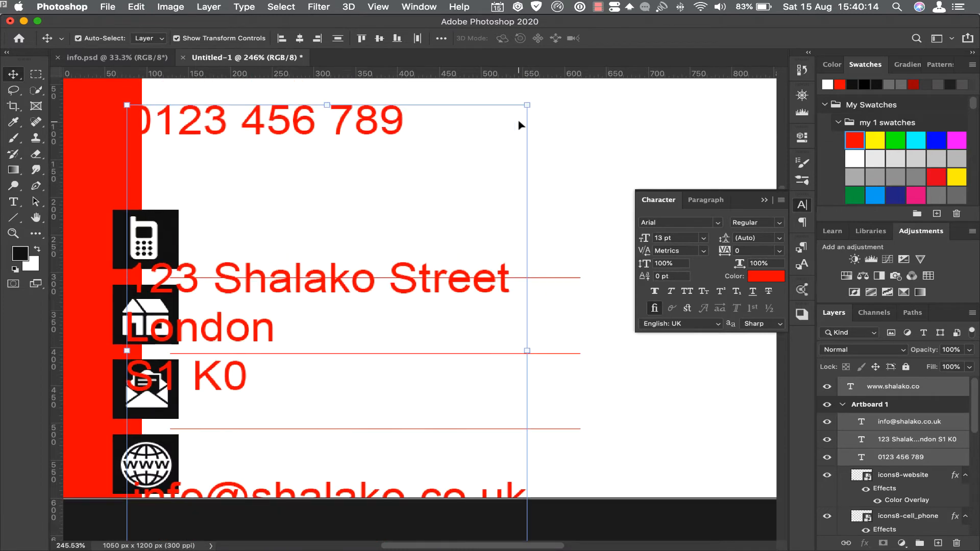
Scale the four contact texts down to about 51.98% and move them into the white area well clear of the icons
drag(526, 106, 408, 394)
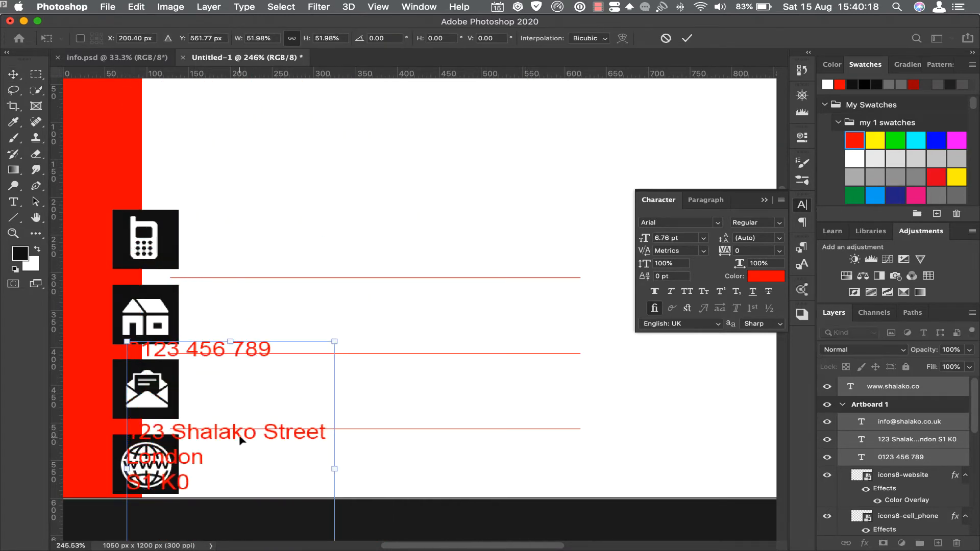
drag(240, 440, 556, 327)
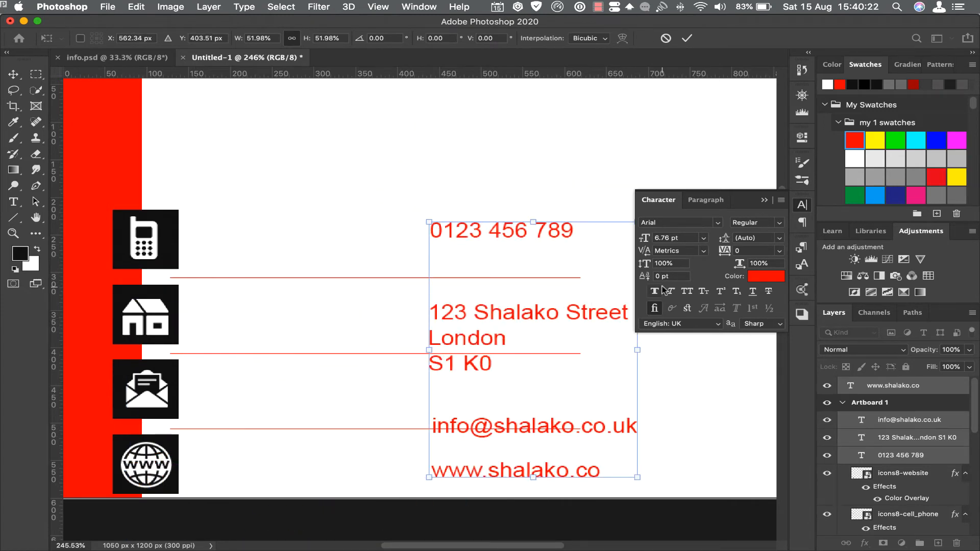
click(687, 38)
Change the contact texts' color to the near-black #1a1a19 sampled from the phone icon's square, and deselect them
click(766, 276)
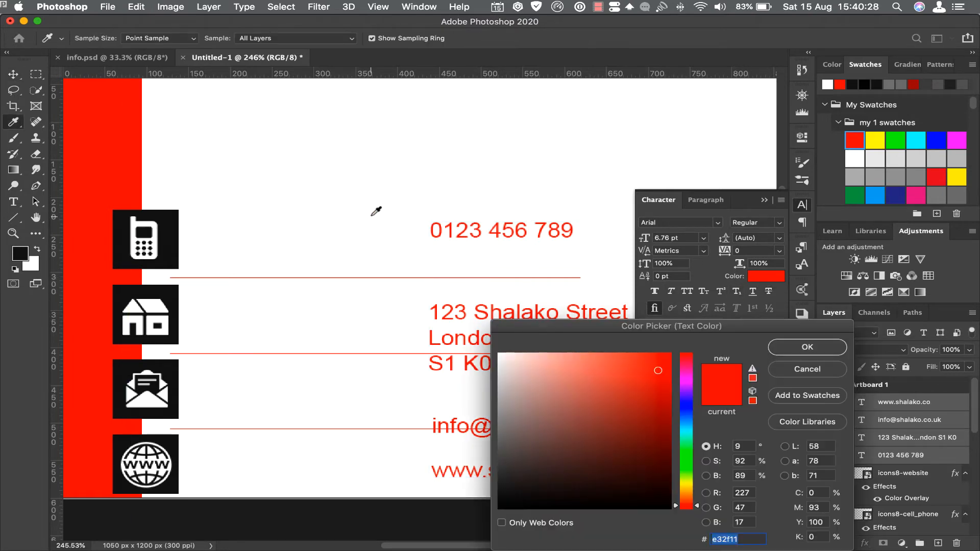
click(169, 222)
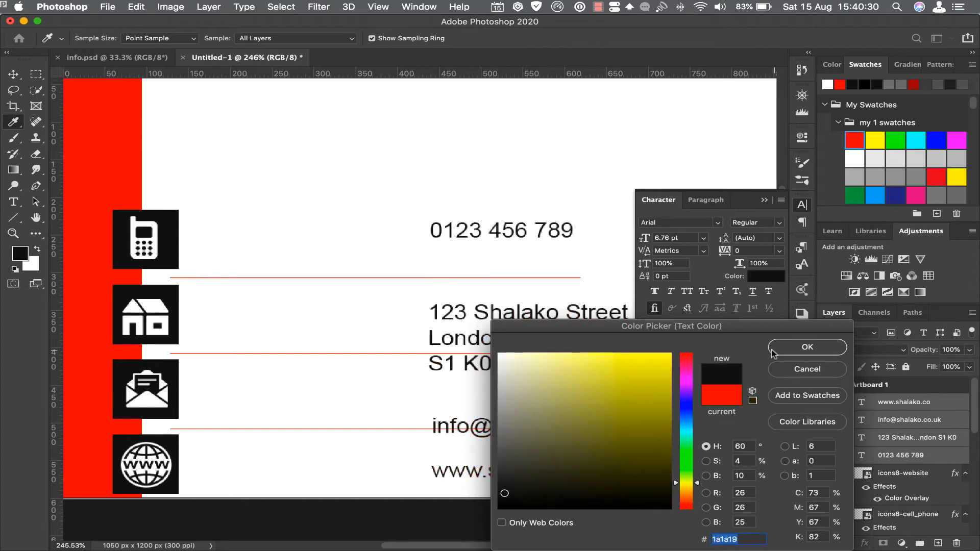
click(796, 348)
click(453, 190)
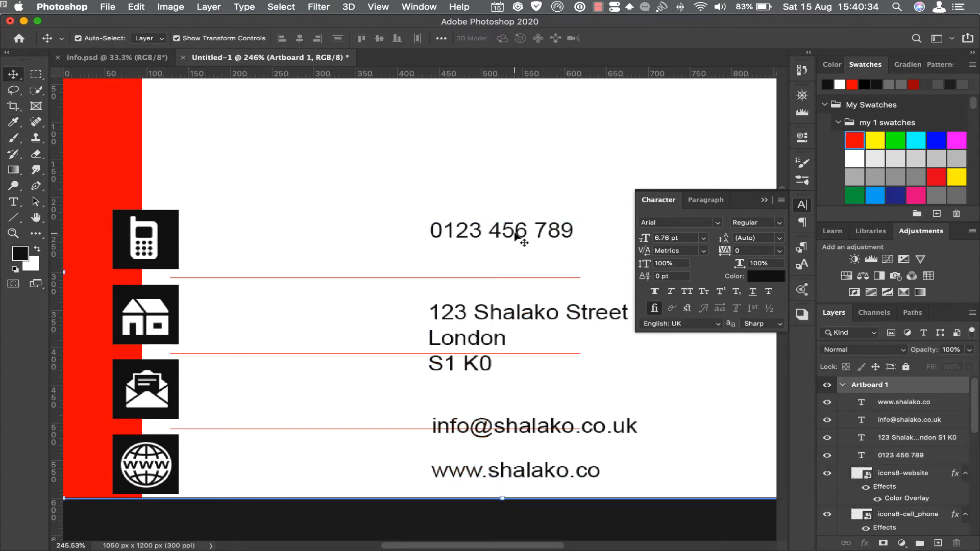
Place the phone number beside the phone icon and set its font size to 11 pt
drag(519, 236, 289, 254)
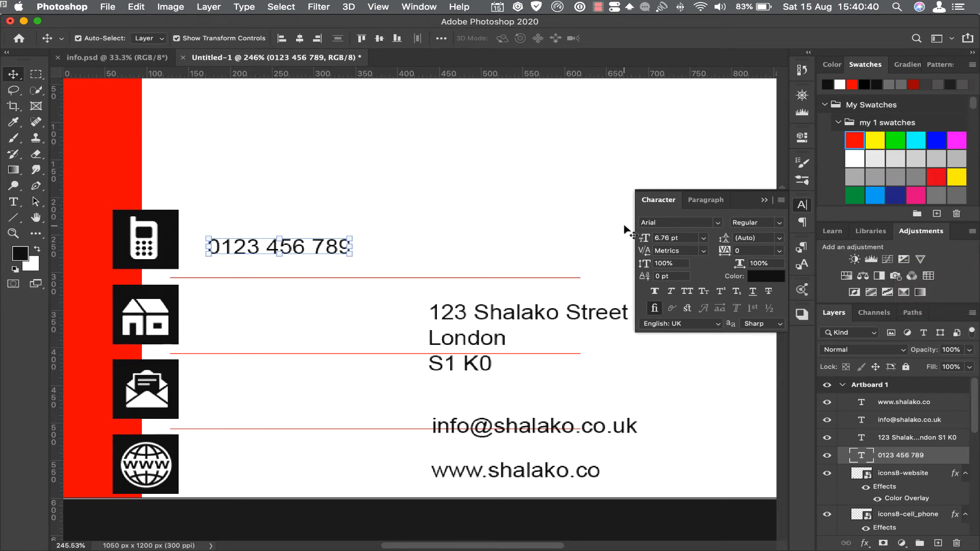
drag(642, 243, 645, 244)
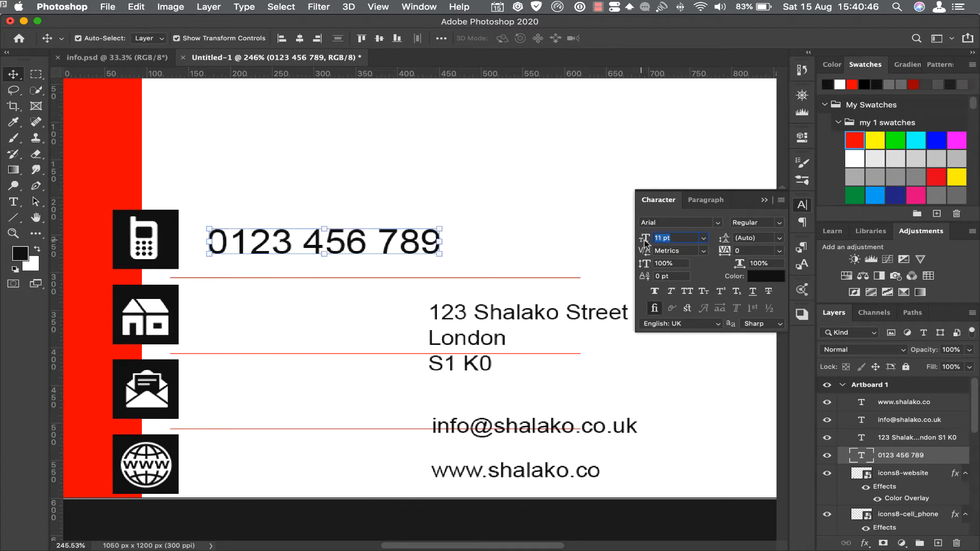
key(Return)
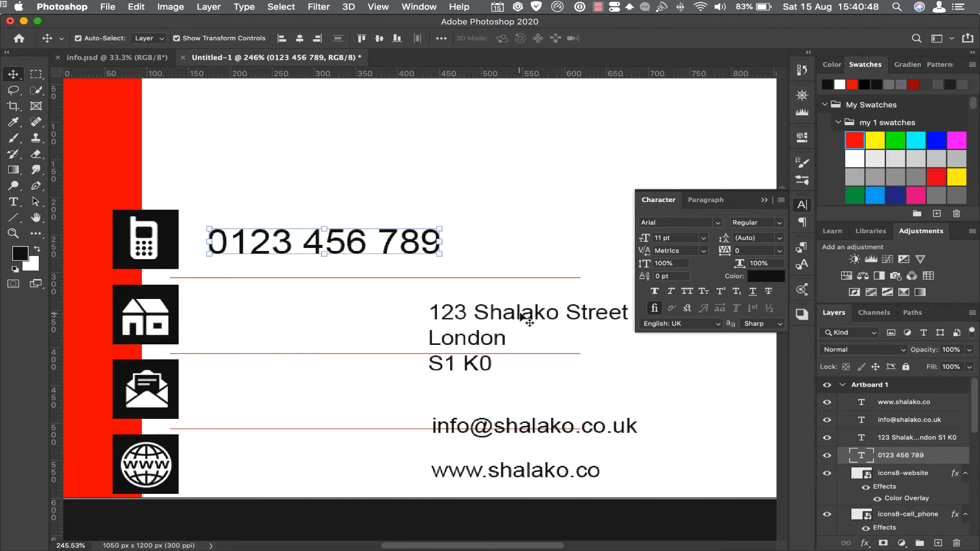
Place the address beside the house icon and the email text beside the envelope icon, with the email at 11 pt
drag(519, 318, 308, 299)
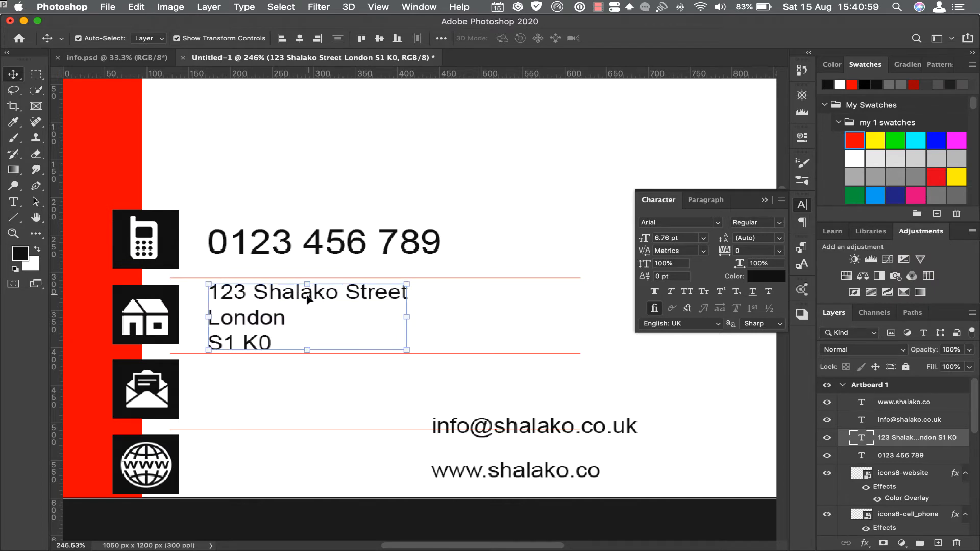
click(360, 247)
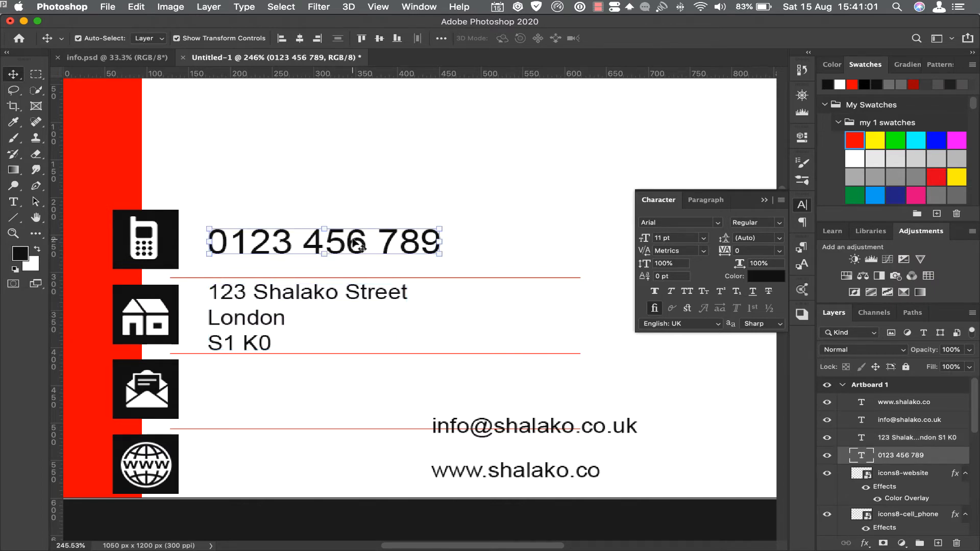
click(466, 436)
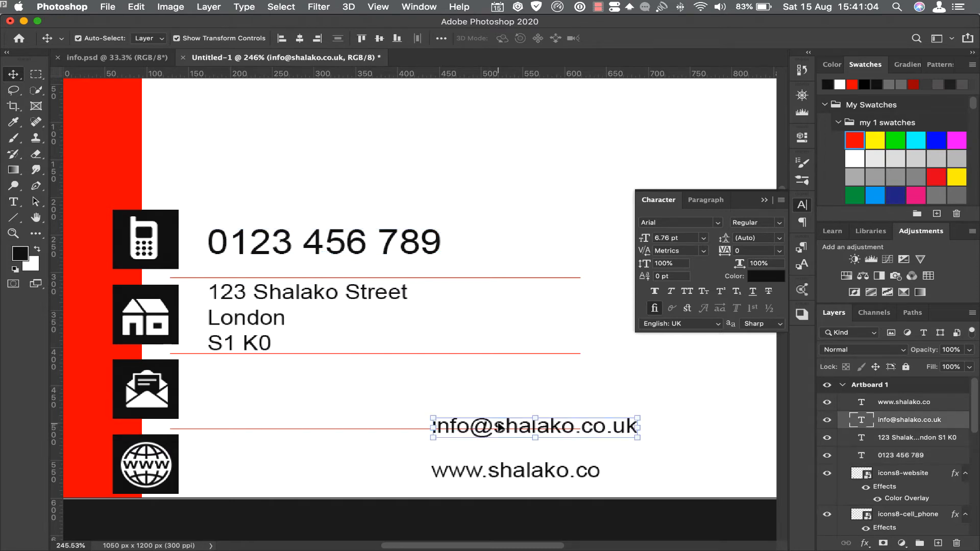
drag(499, 426, 273, 394)
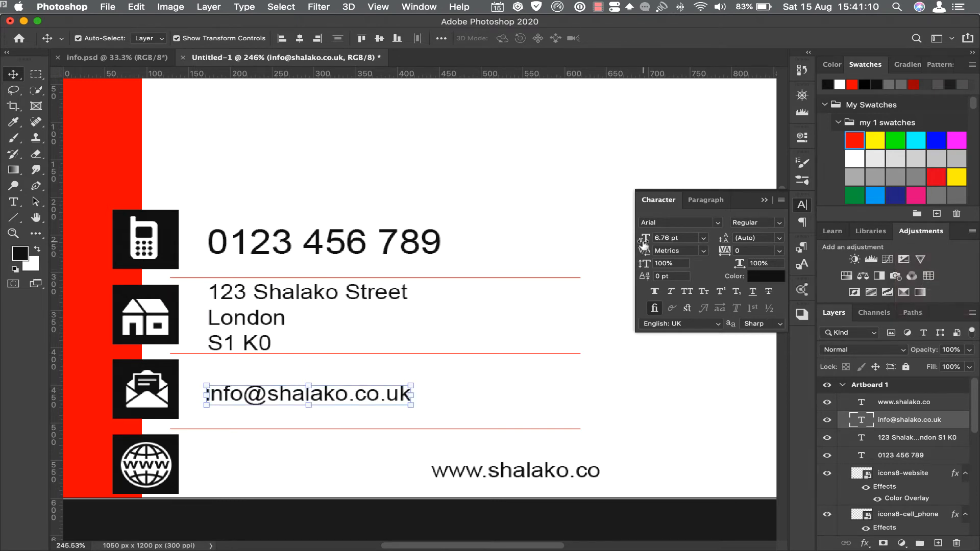
drag(644, 245, 648, 241)
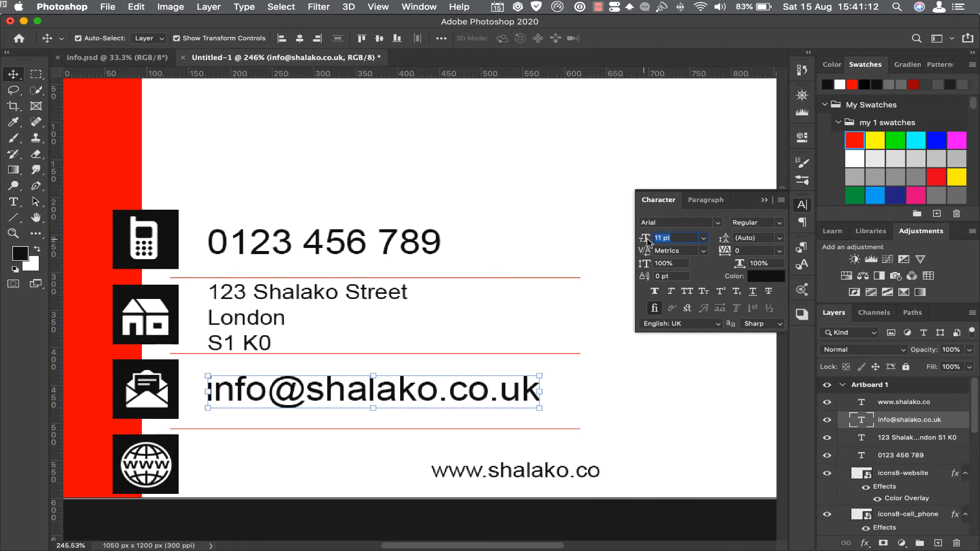
scroll(536, 307, down, 3)
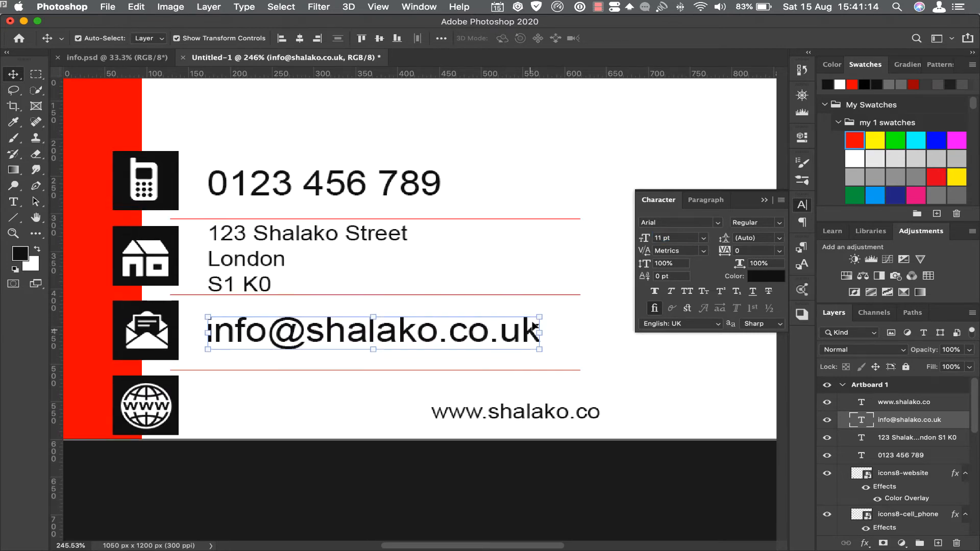
Place the website text beside the globe icon and set its font size to 7 pt
click(512, 418)
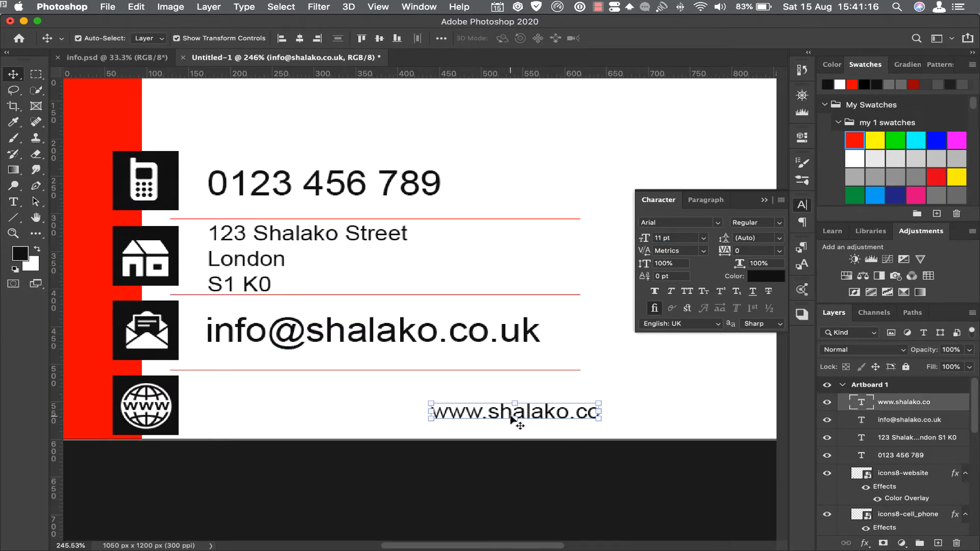
drag(512, 419, 291, 405)
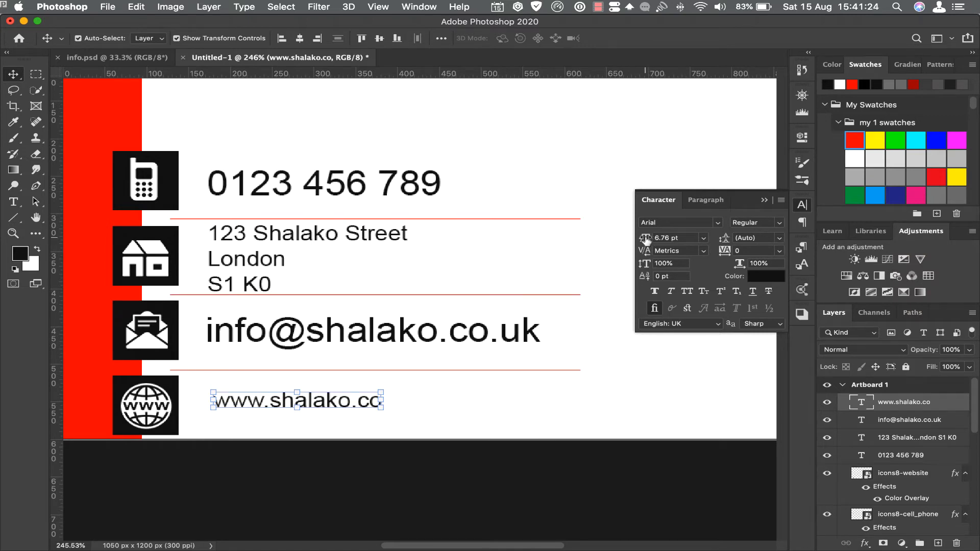
drag(646, 239, 647, 241)
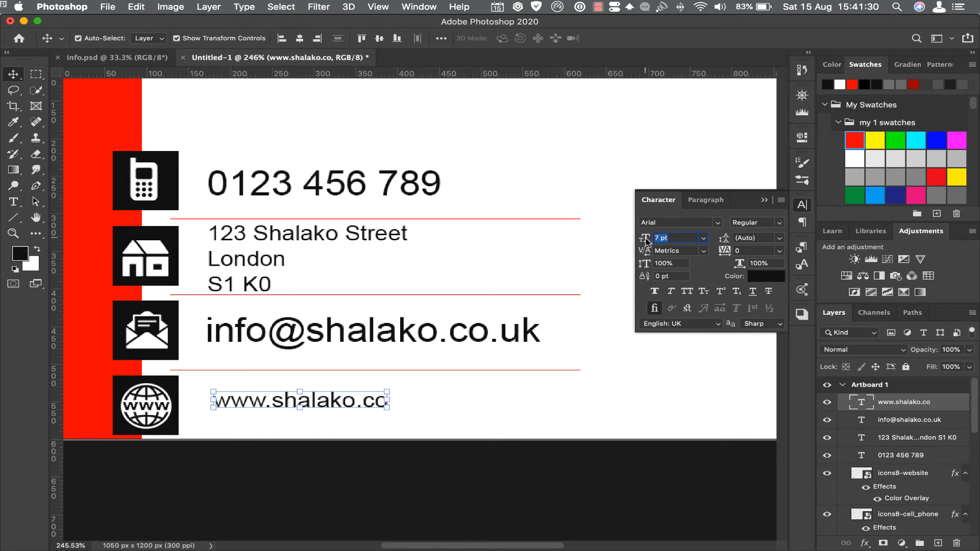
Set the font size of the email text and the phone number to 7 pt
click(479, 343)
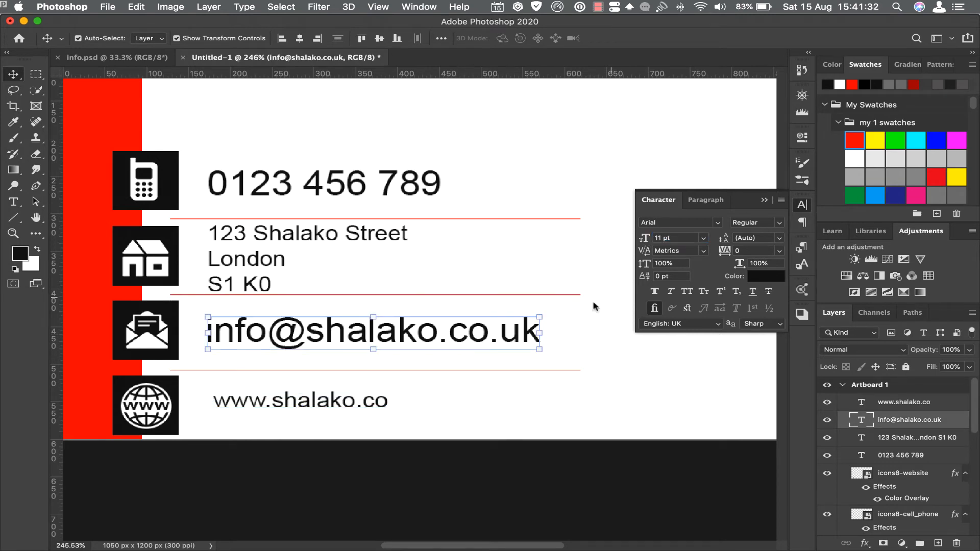
drag(645, 240, 638, 244)
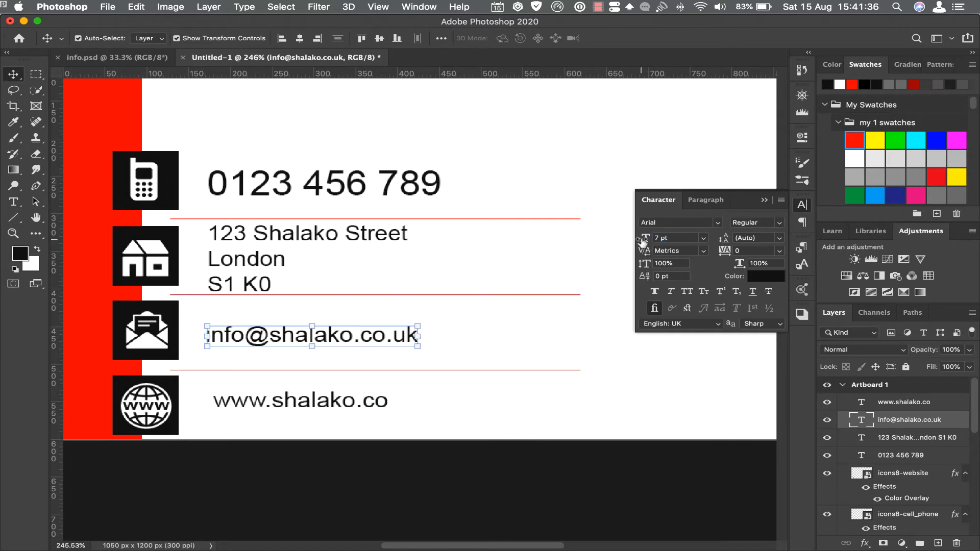
click(395, 197)
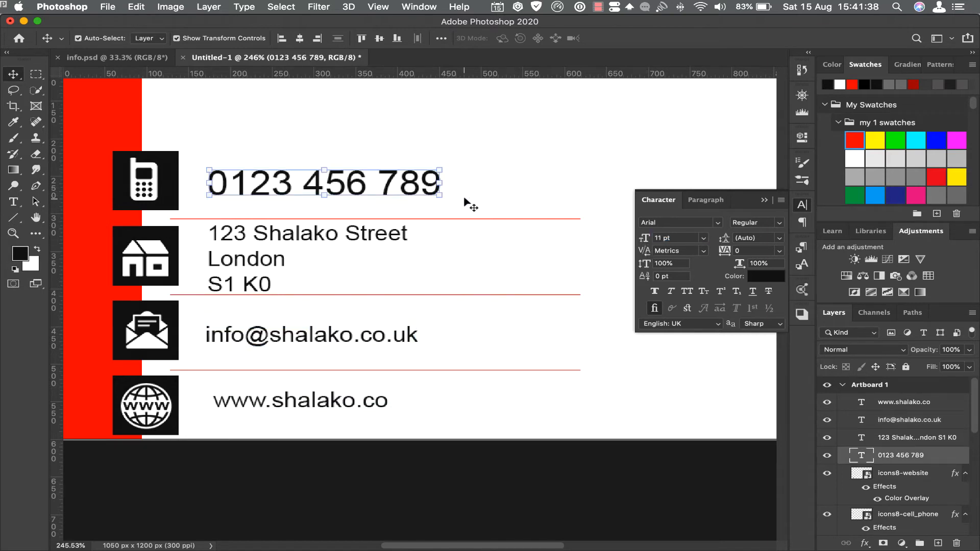
drag(657, 239, 641, 244)
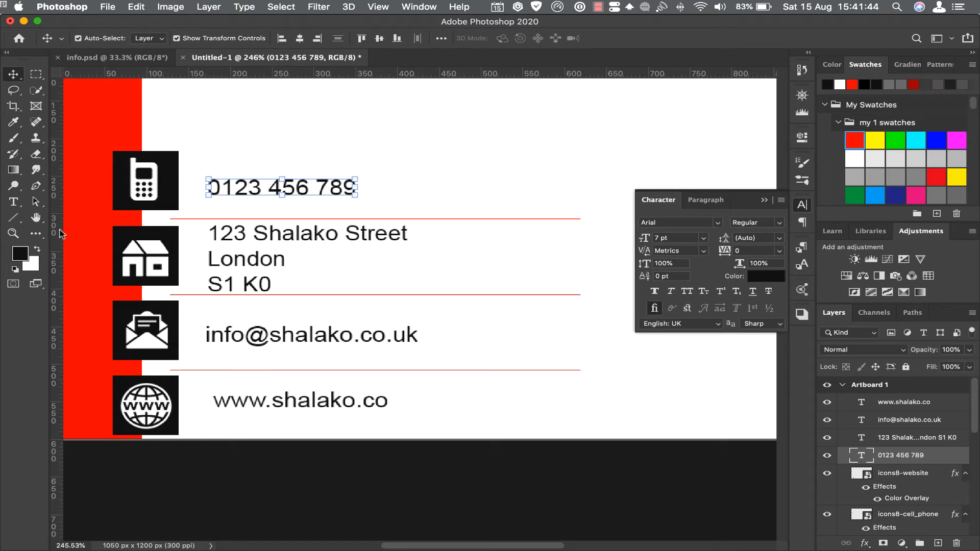
Align the left edges of the address, phone, email and website texts along a vertical guide right of the icons, and remove the guide
drag(59, 231, 337, 243)
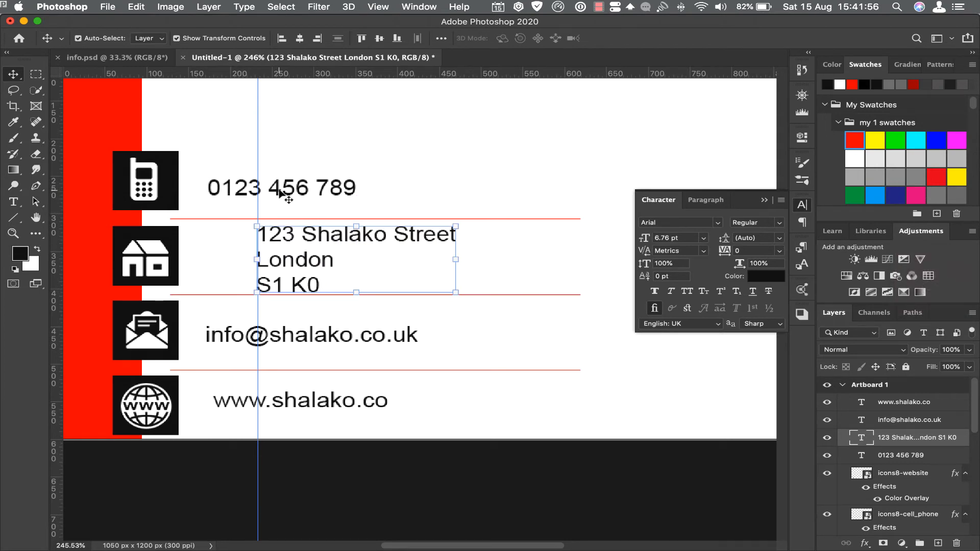
drag(281, 194, 329, 188)
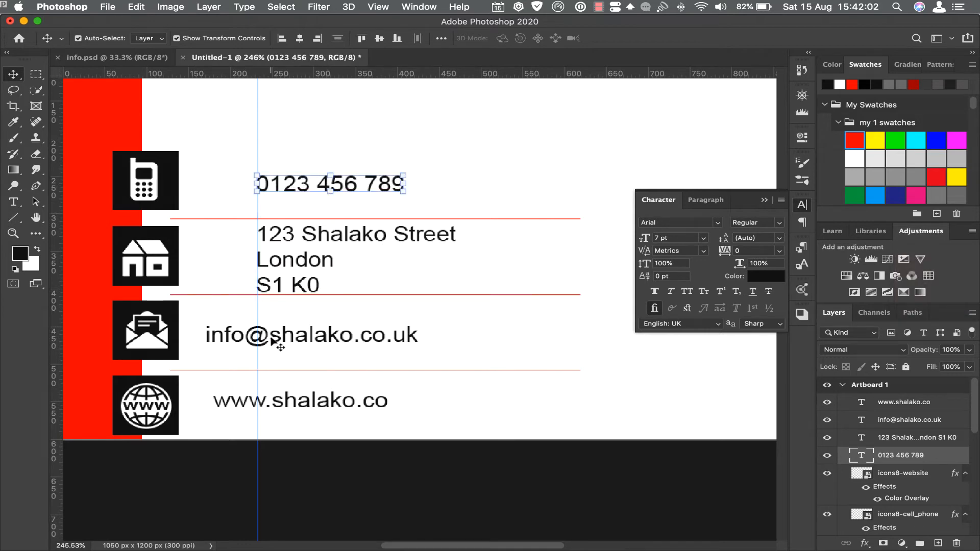
drag(276, 343, 326, 344)
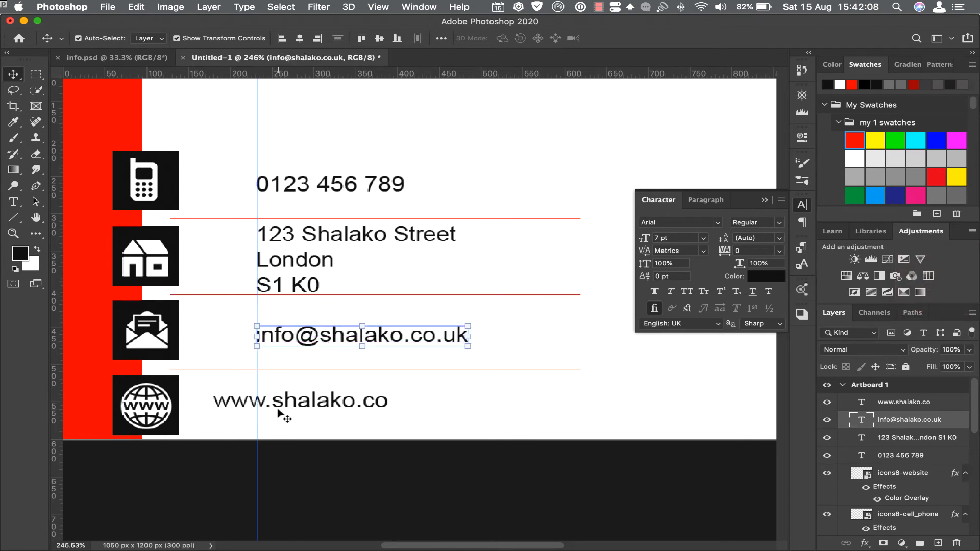
drag(282, 408, 326, 408)
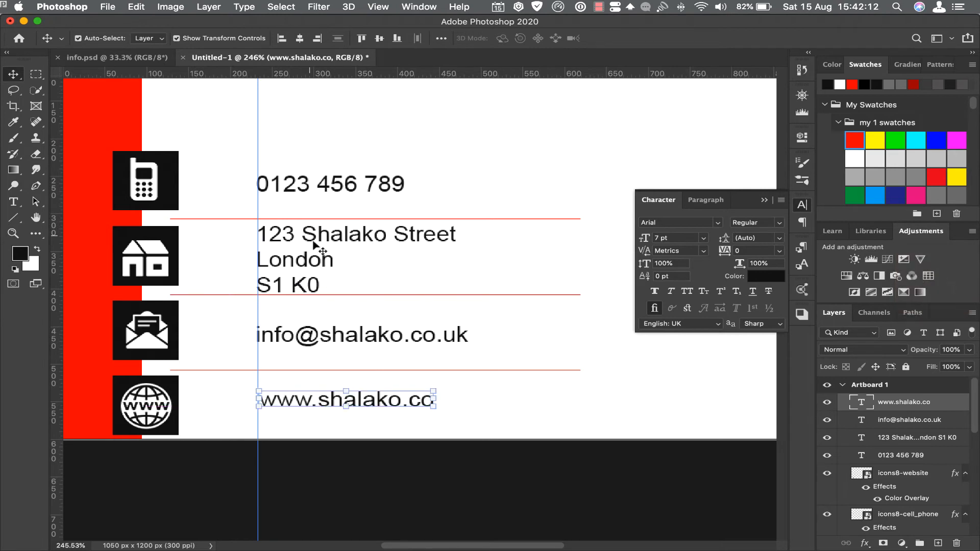
drag(259, 142, 40, 153)
scroll(274, 365, up, 5)
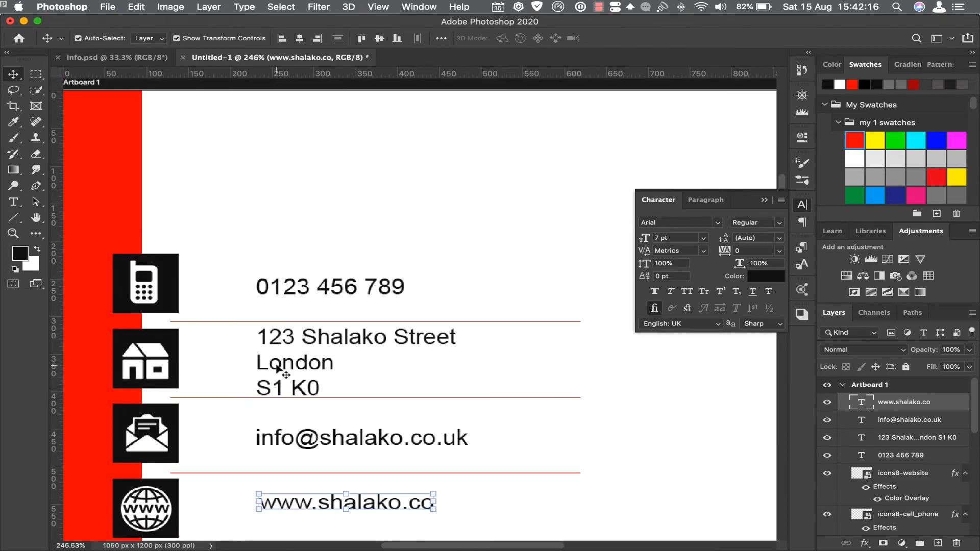
key(super)
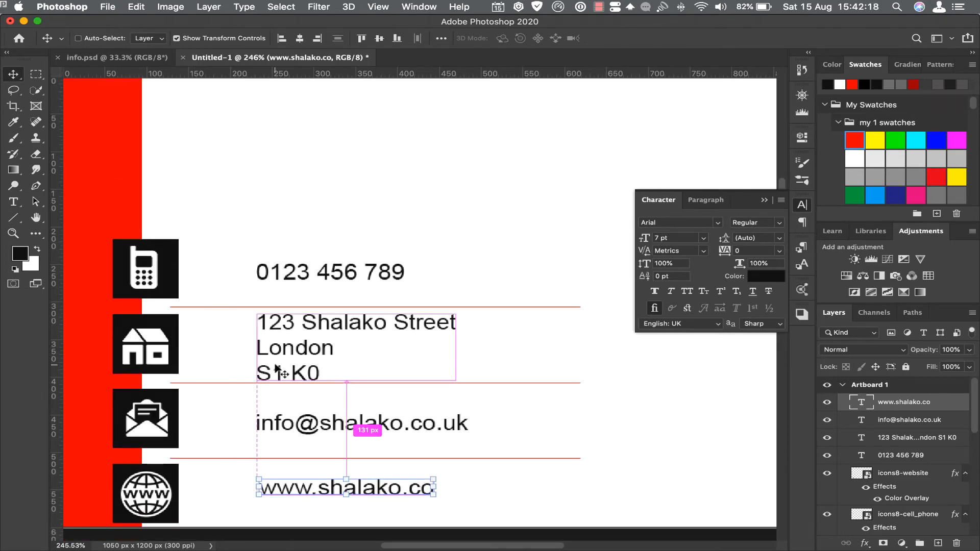
key(super+minus)
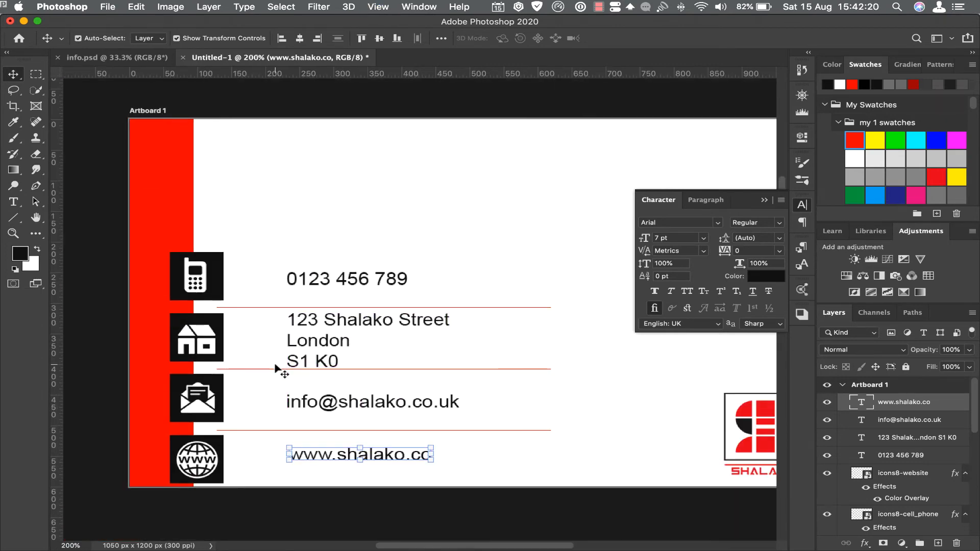
click(763, 201)
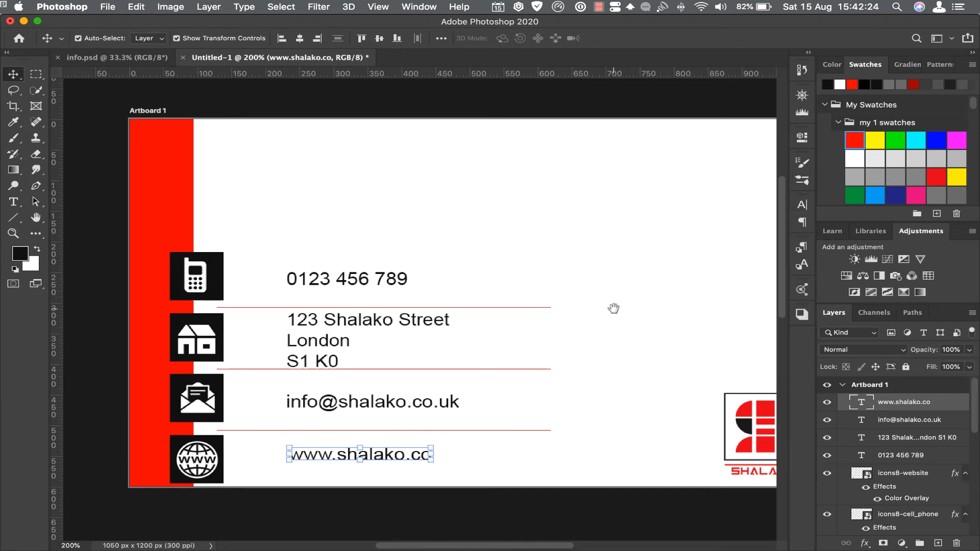
Copy the name-and-title text and the QR code together from info.psd into the business card document
drag(613, 308, 556, 291)
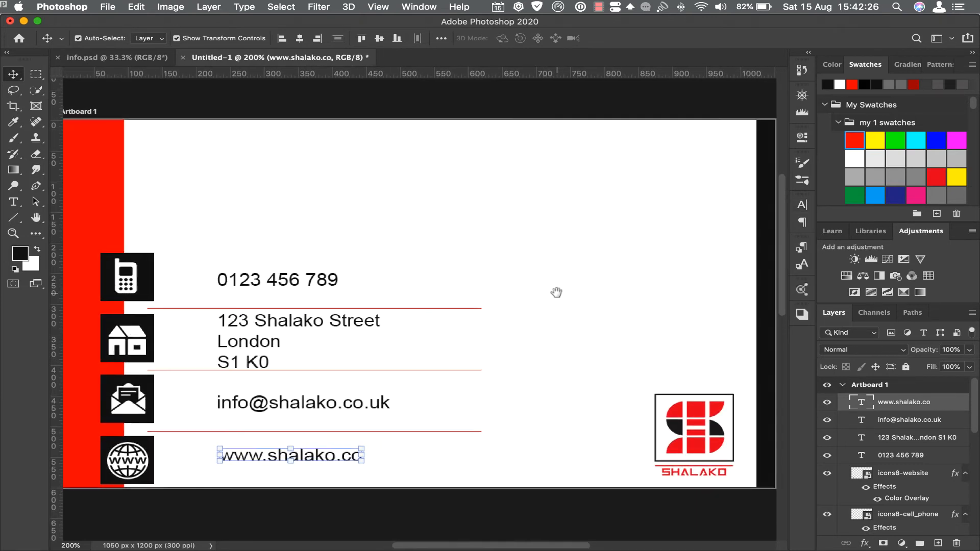
click(123, 57)
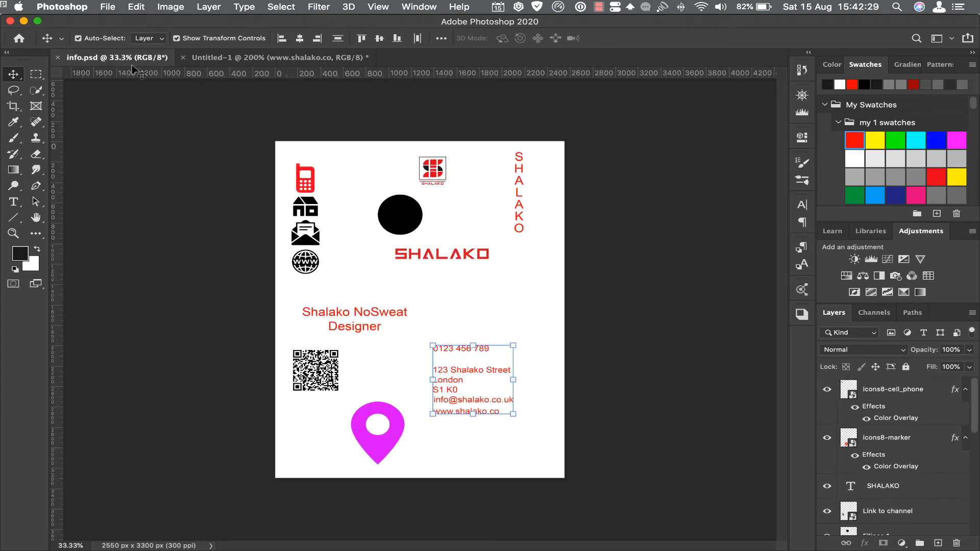
click(356, 314)
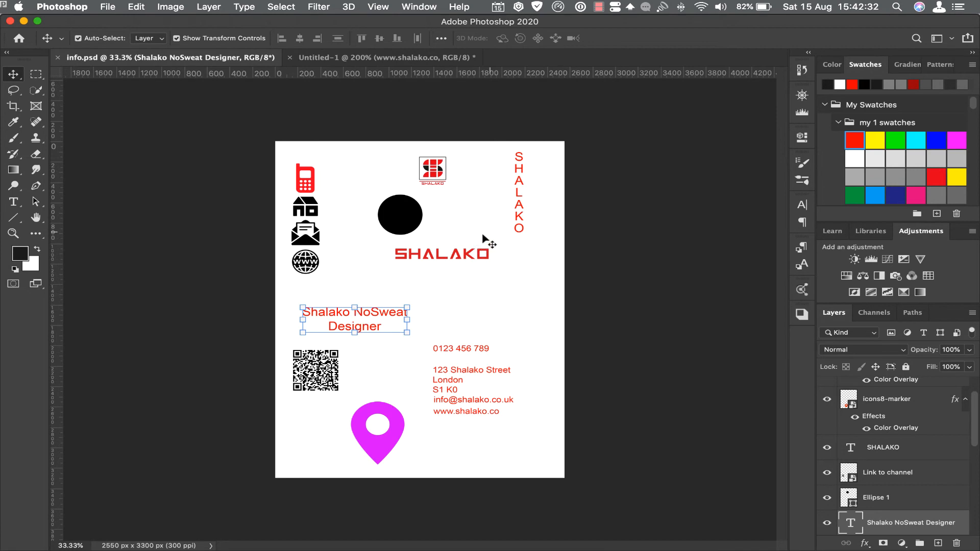
shift+click(331, 355)
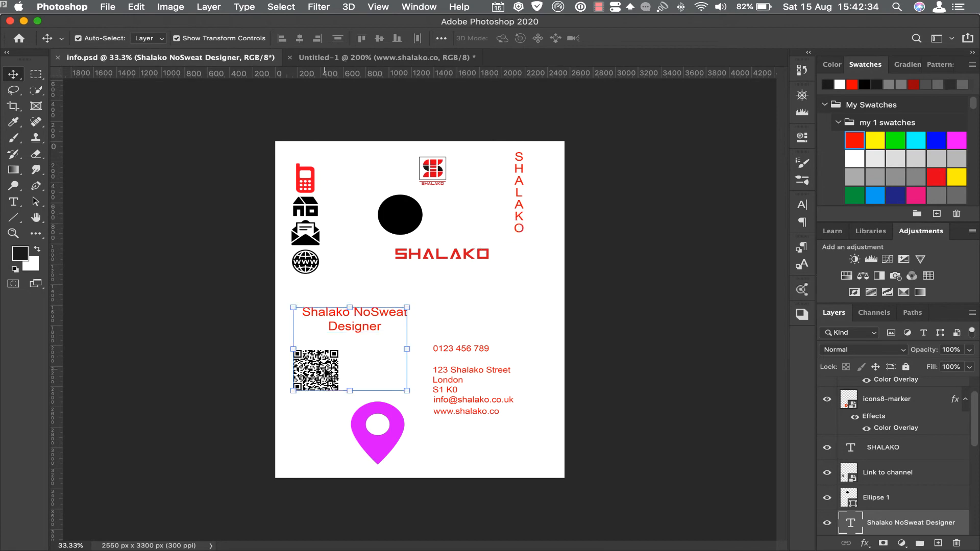
drag(316, 369, 435, 202)
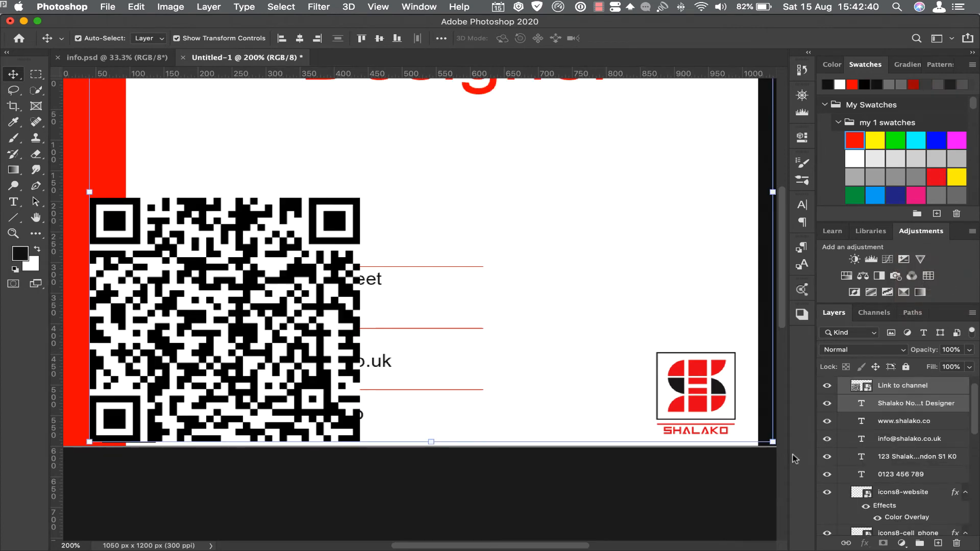
Scale the copied name text and QR code together to about 53% and move them fully onto the card
drag(772, 443, 423, 280)
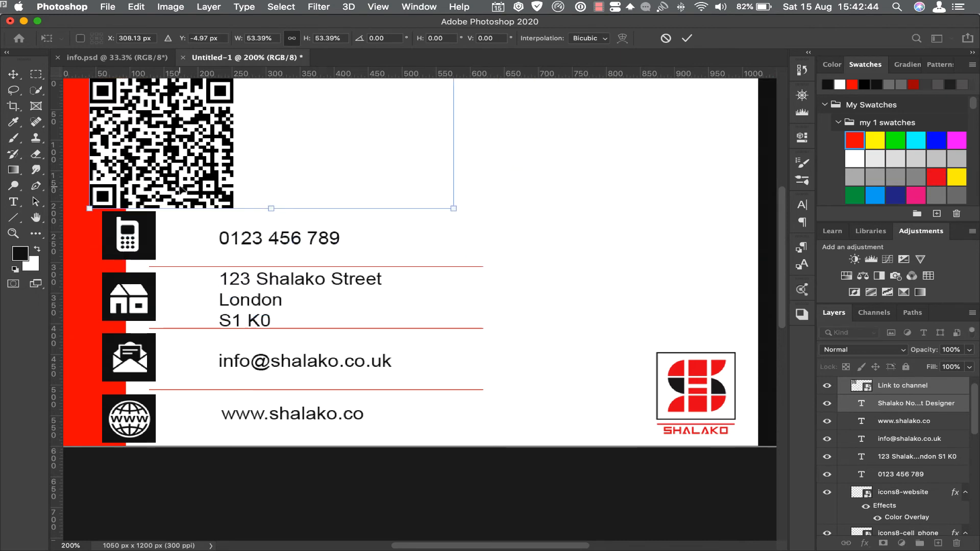
drag(176, 153, 393, 349)
scroll(393, 349, up, 3)
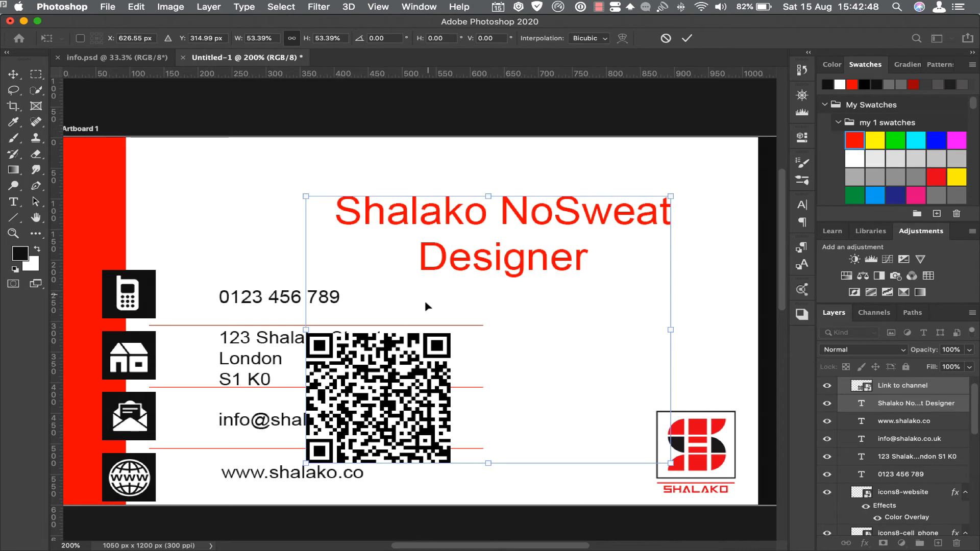
click(686, 39)
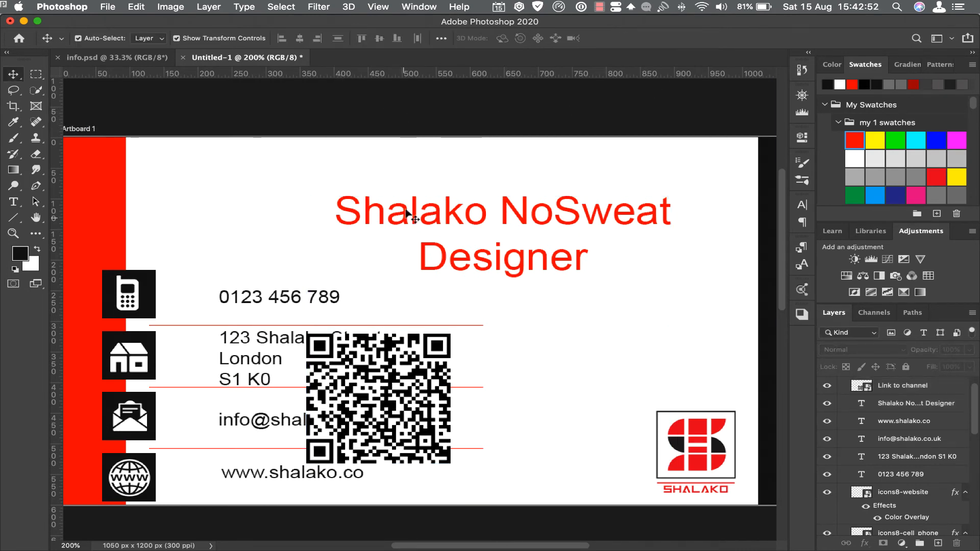
Place the name-and-title text above the contact details beside the red bar and set its font size to 8 pt
drag(416, 220, 212, 193)
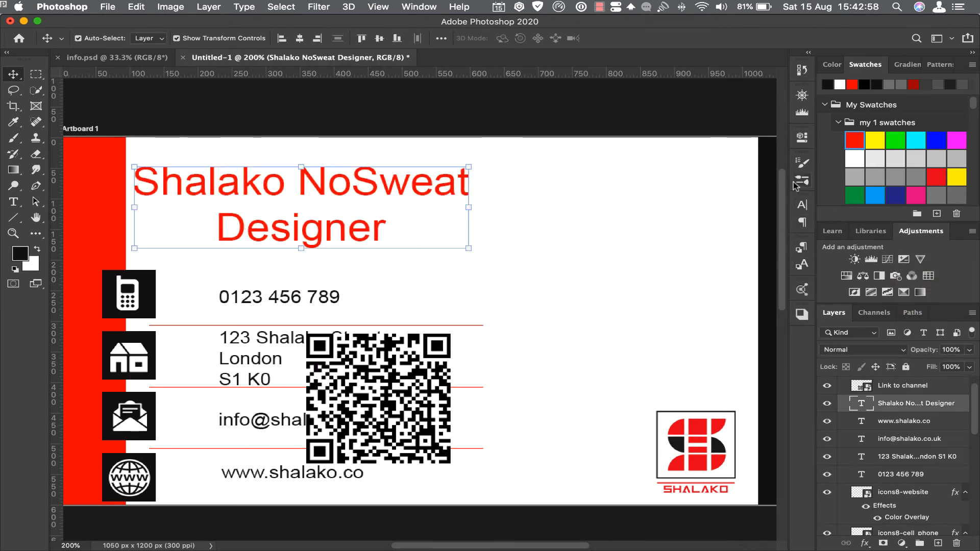
click(801, 208)
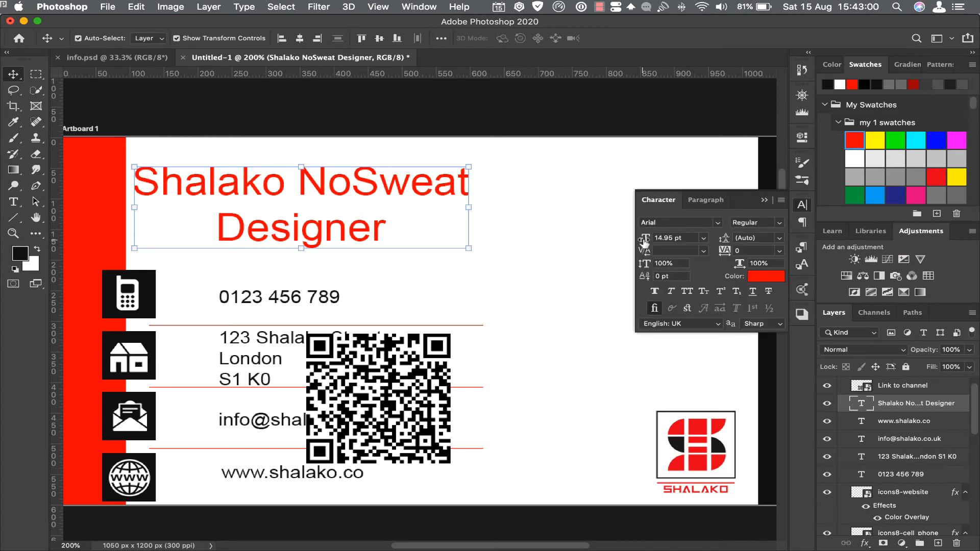
drag(644, 243, 641, 244)
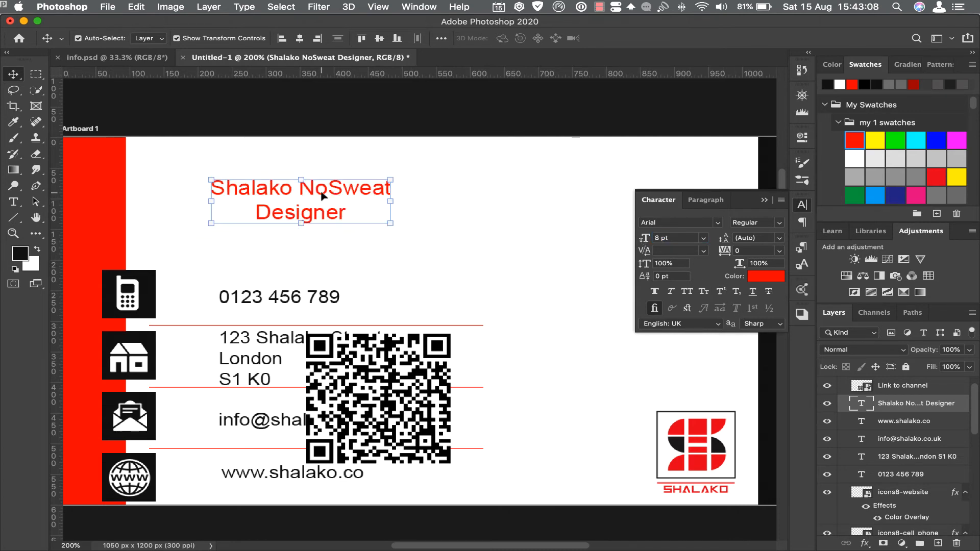
drag(321, 195, 305, 192)
Change the font of the name line alone to Arial Black, leaving out the Designer line
double_click(305, 189)
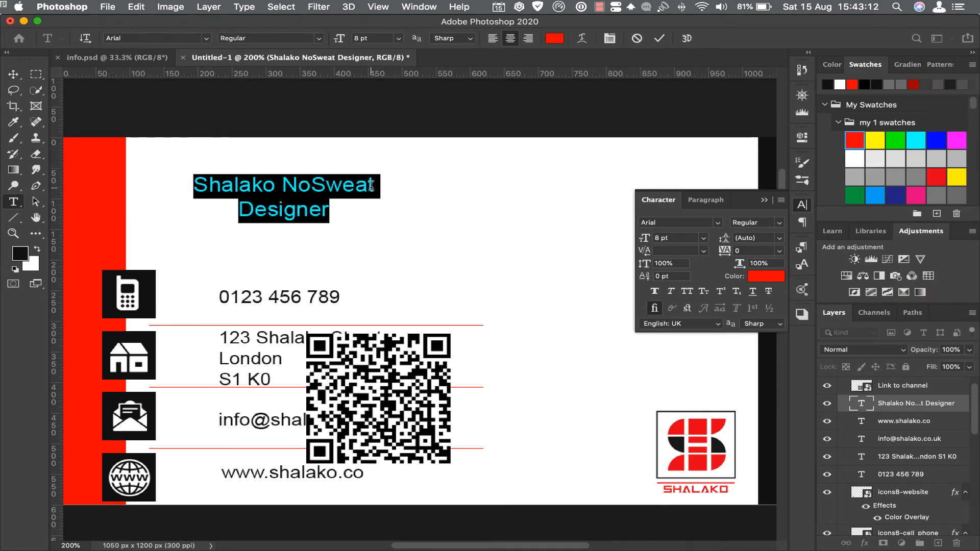
drag(371, 185, 192, 175)
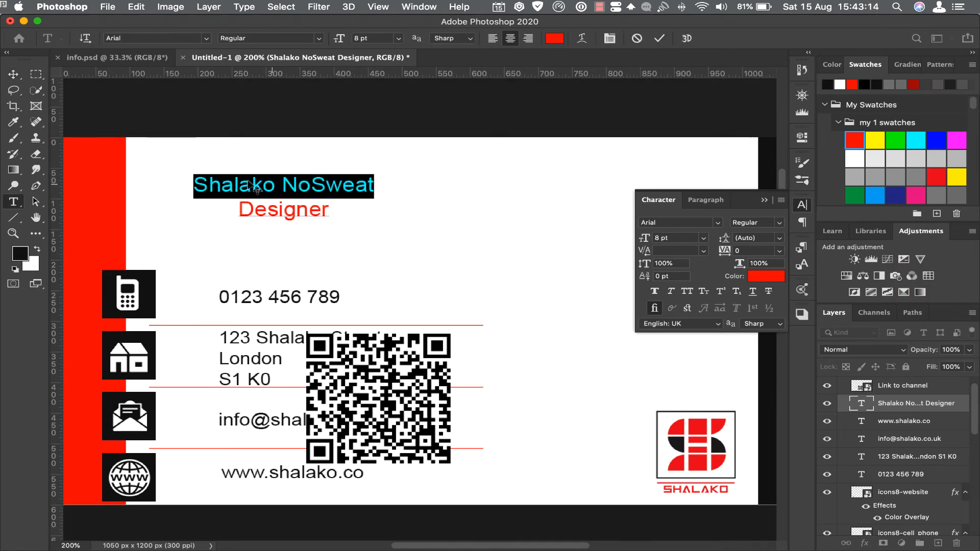
click(718, 224)
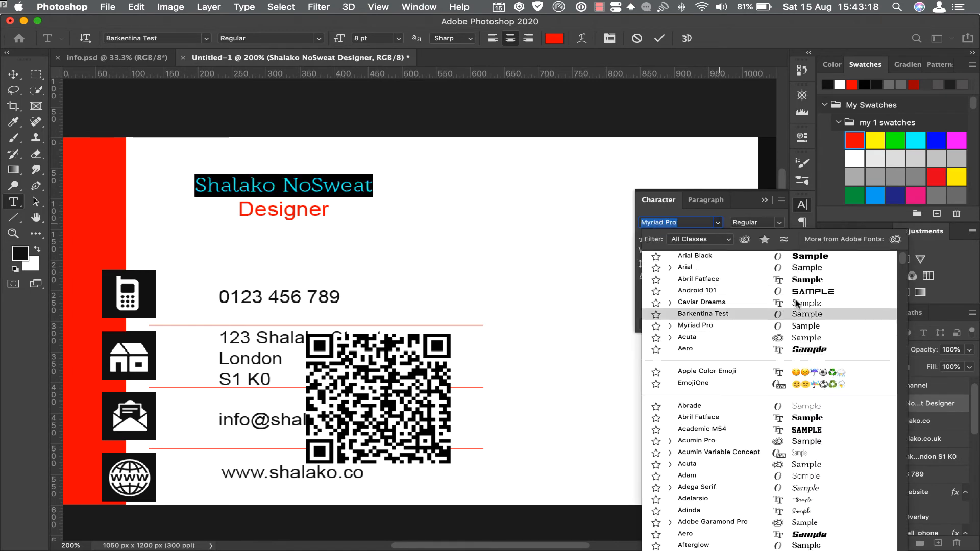
click(805, 255)
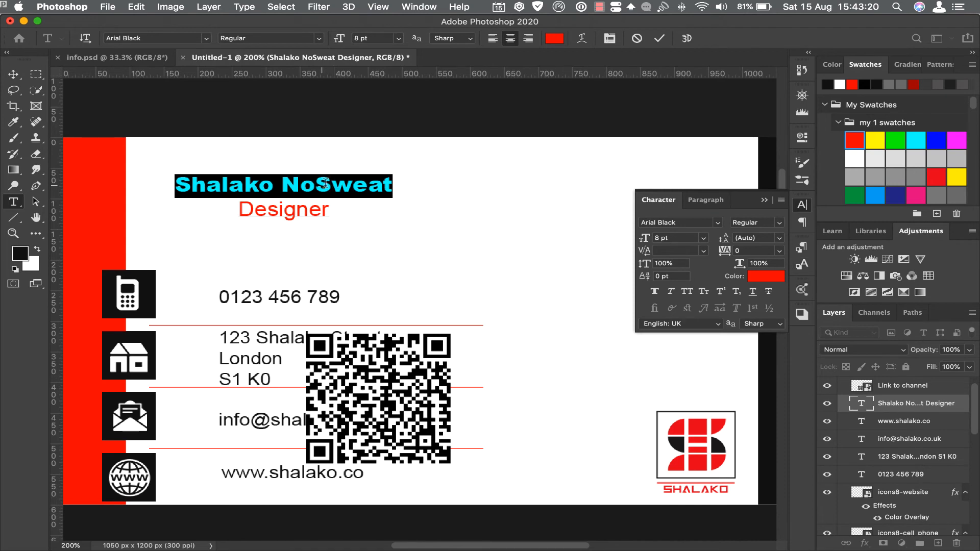
Color the second word of the name line black
click(284, 187)
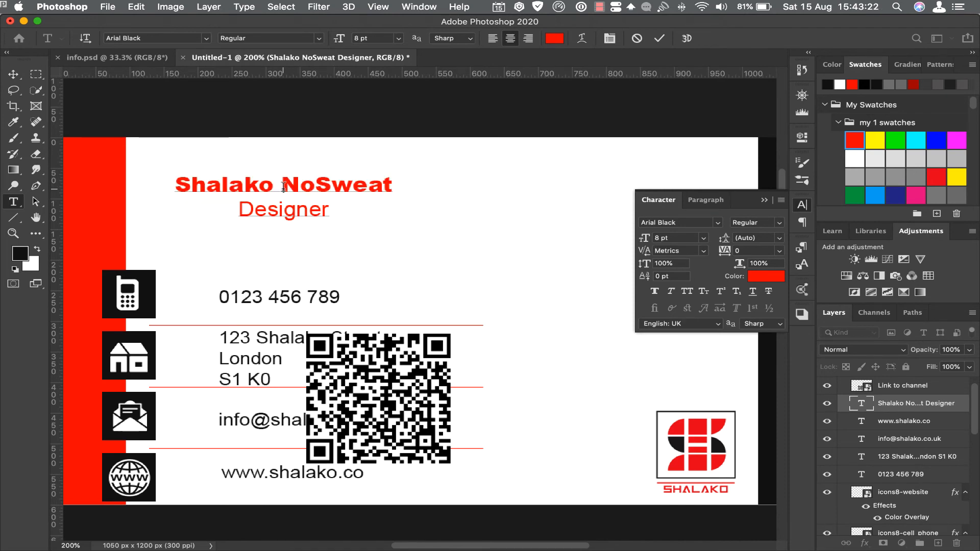
drag(283, 187, 406, 191)
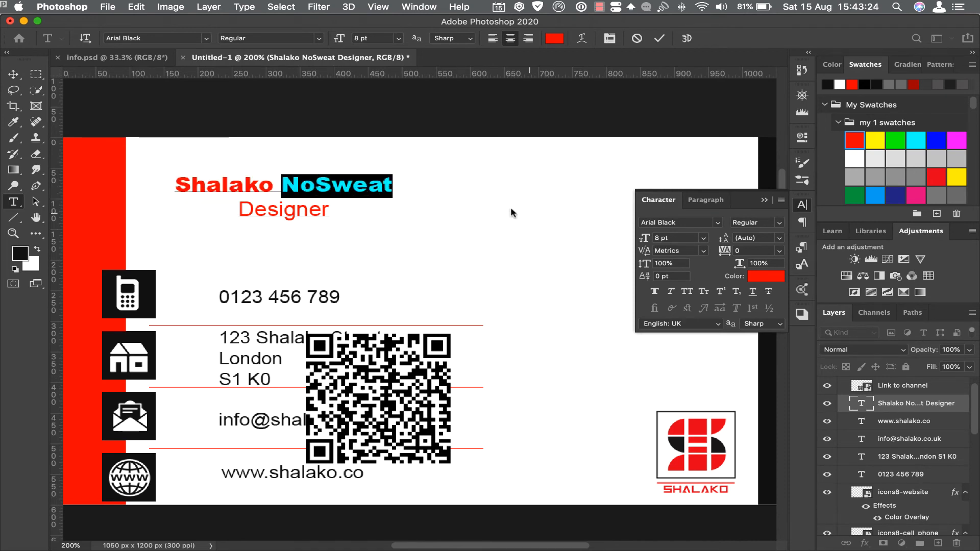
click(766, 276)
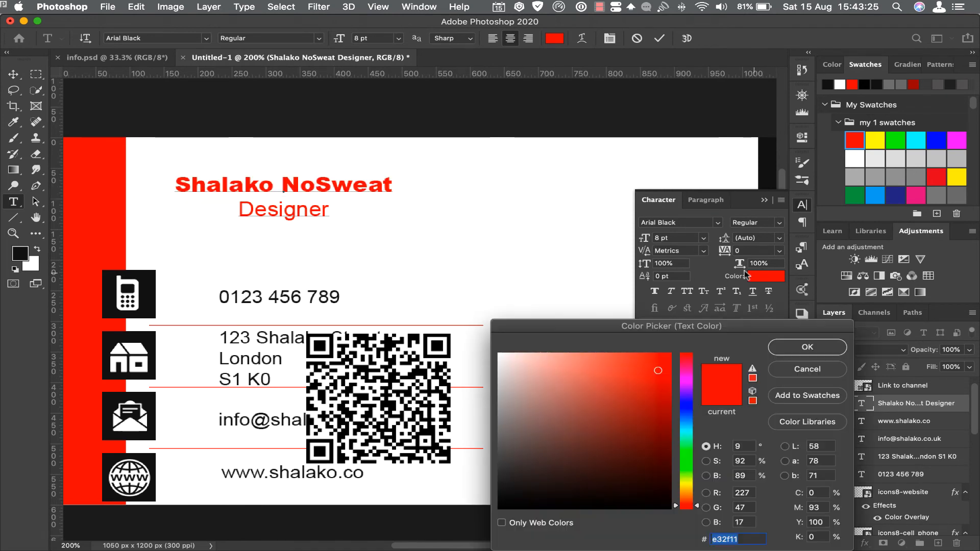
click(442, 350)
click(816, 349)
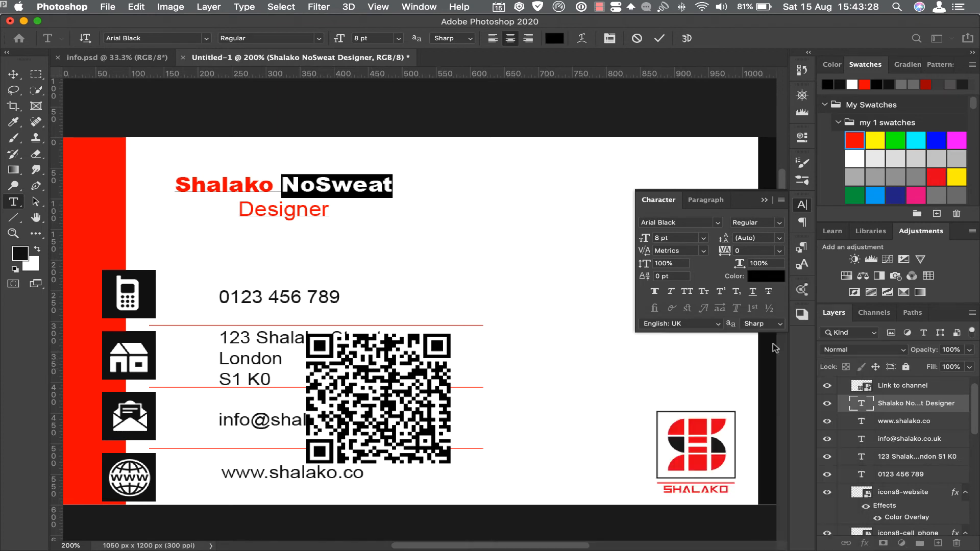
Set the Designer line to 6 pt Arial Italic and finish editing the text
drag(352, 212, 237, 212)
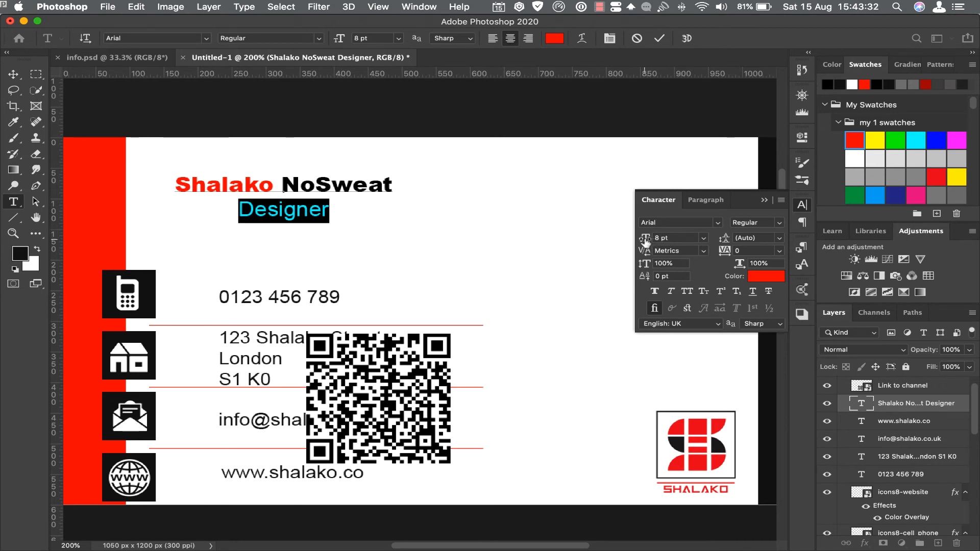
drag(646, 240, 644, 241)
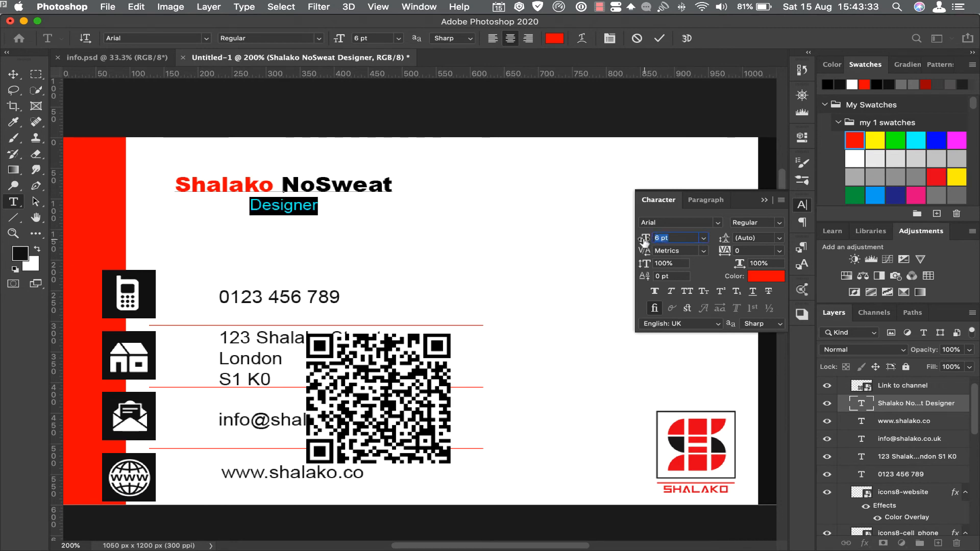
click(772, 224)
click(776, 226)
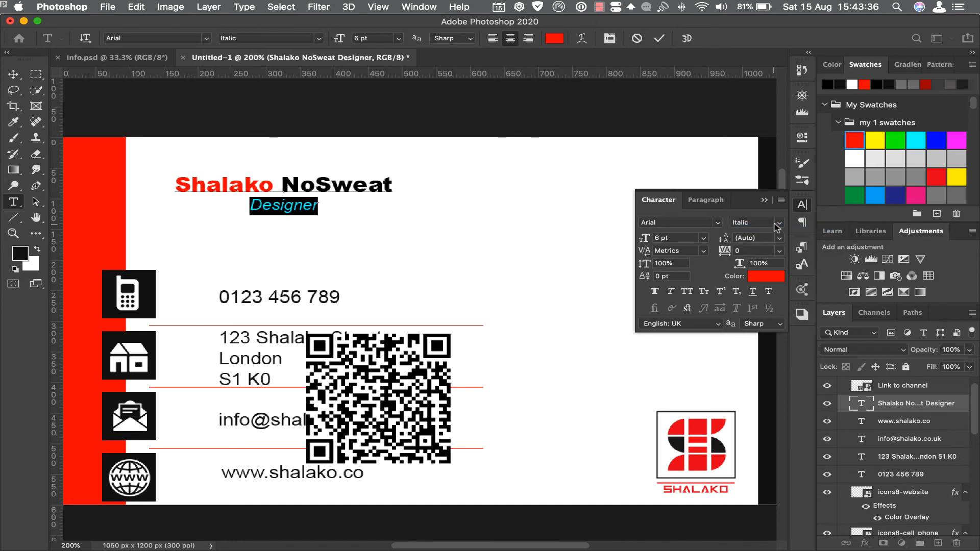
click(764, 200)
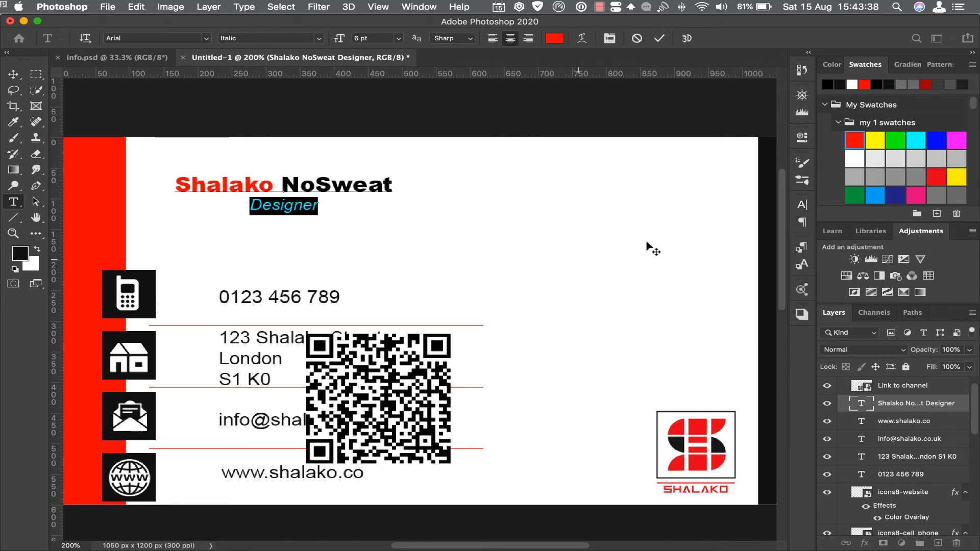
click(373, 368)
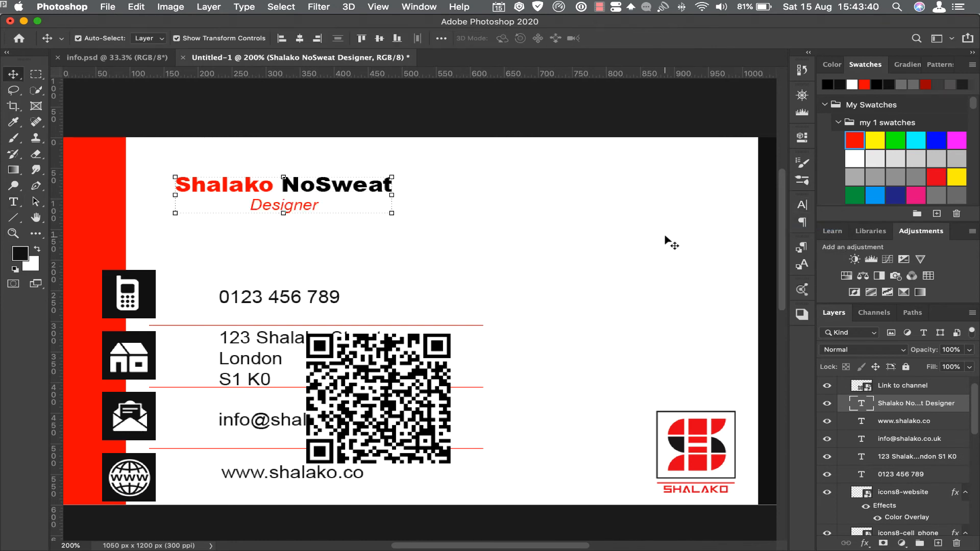
Move the QR code into the card's upper-right corner beside the black bar and scale it down to 2.80%
click(392, 367)
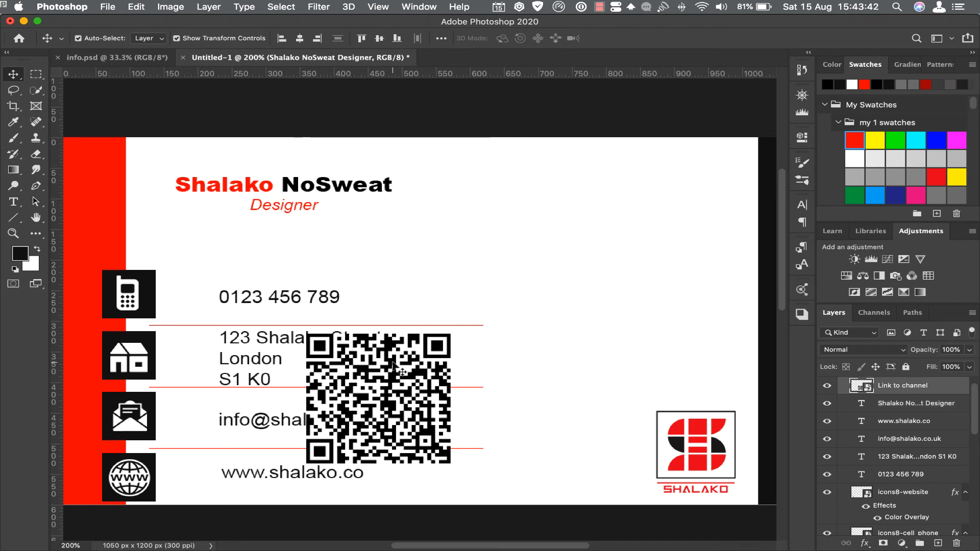
drag(376, 393, 635, 196)
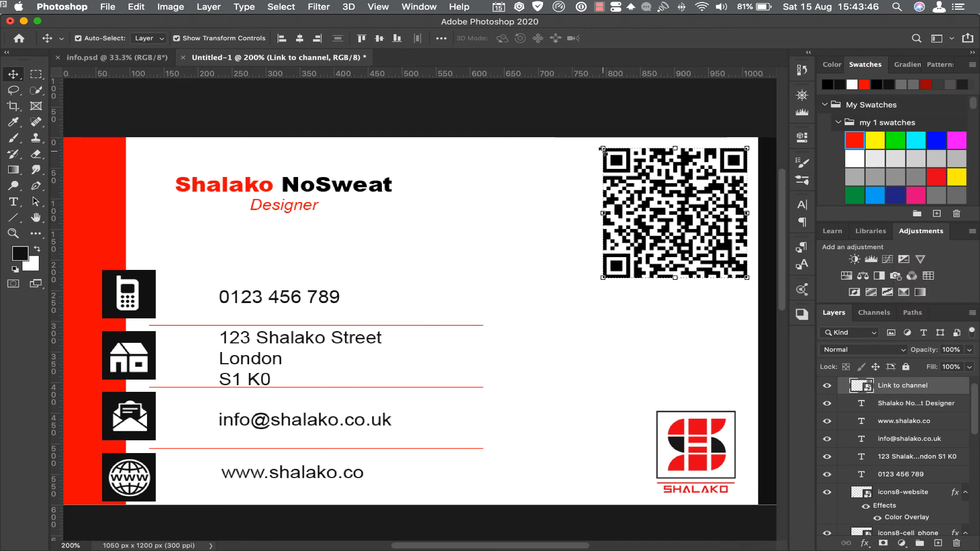
key(super+t)
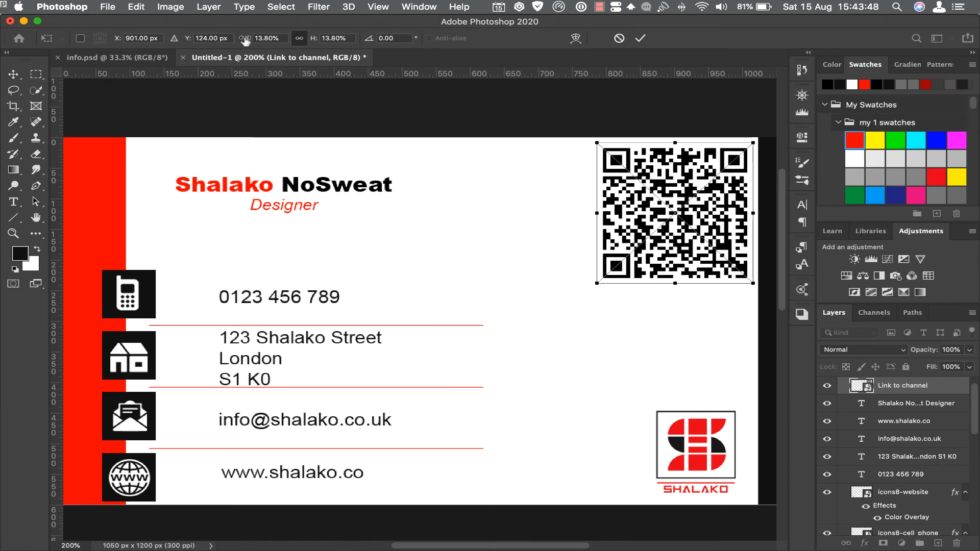
drag(244, 41, 238, 44)
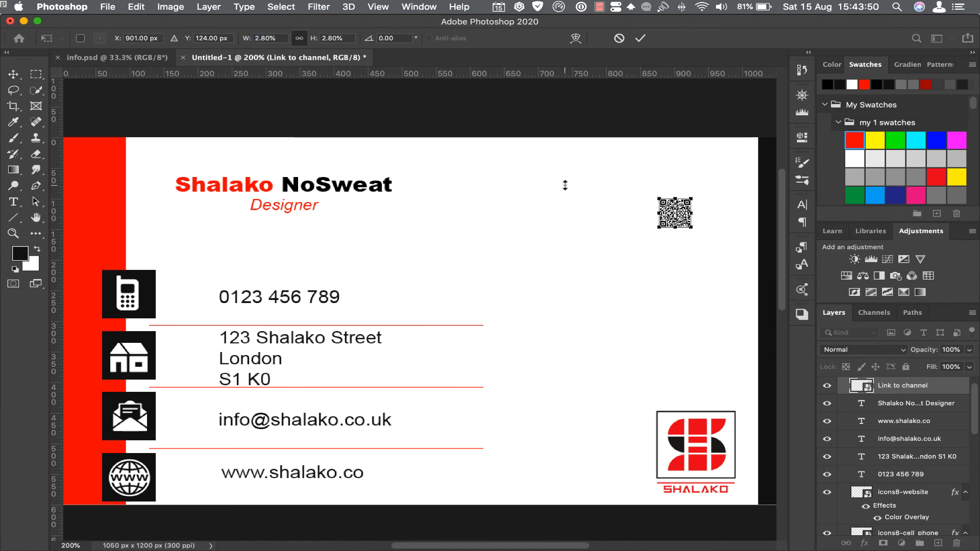
drag(679, 214, 739, 156)
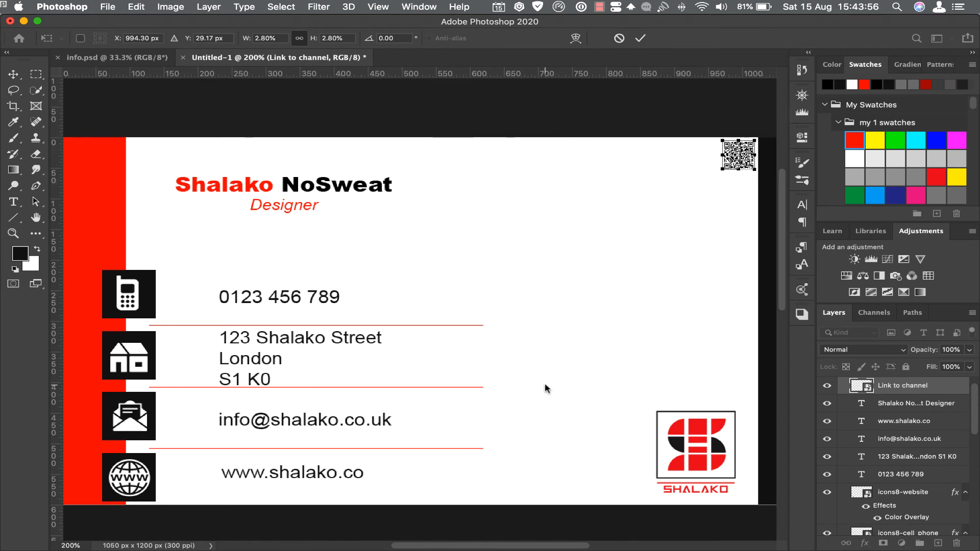
scroll(544, 390, down, 2)
key(super+minus)
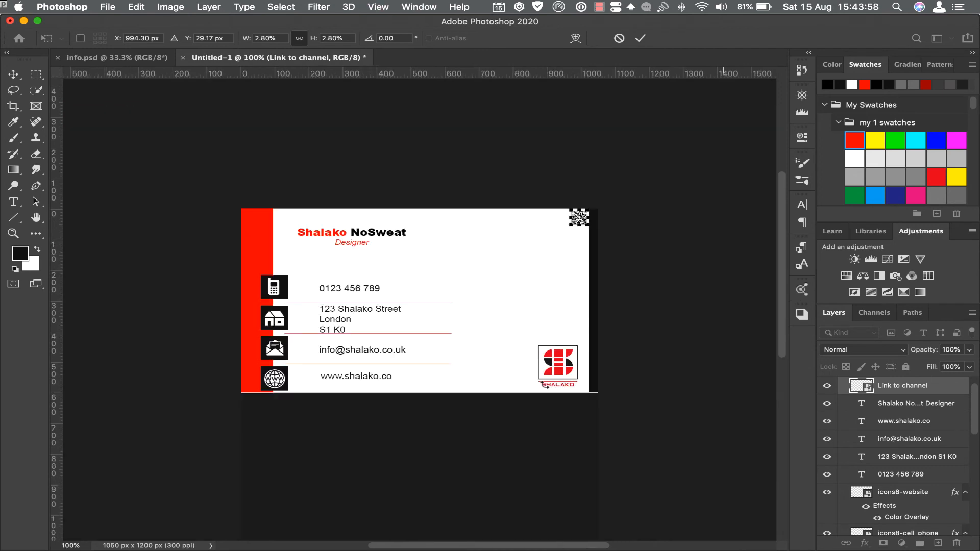
click(639, 39)
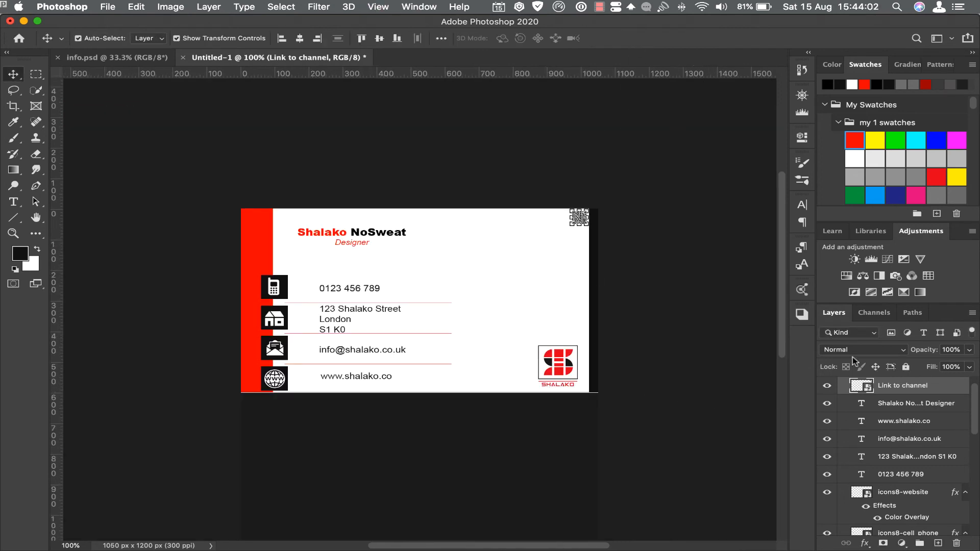
Collapse Artboard 1's layers, add a second 1050 x 600 px artboard below it, and return to the Move tool
scroll(884, 444, up, 1)
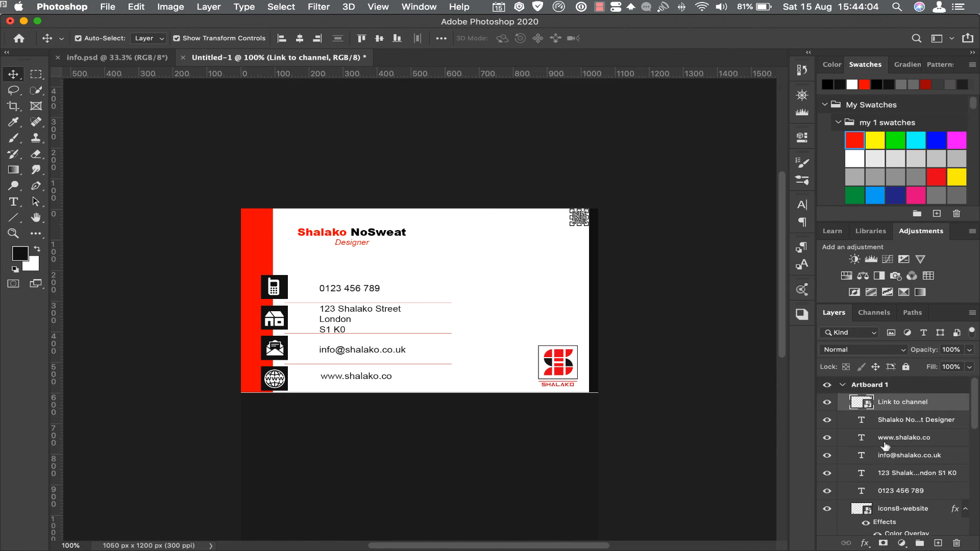
click(843, 386)
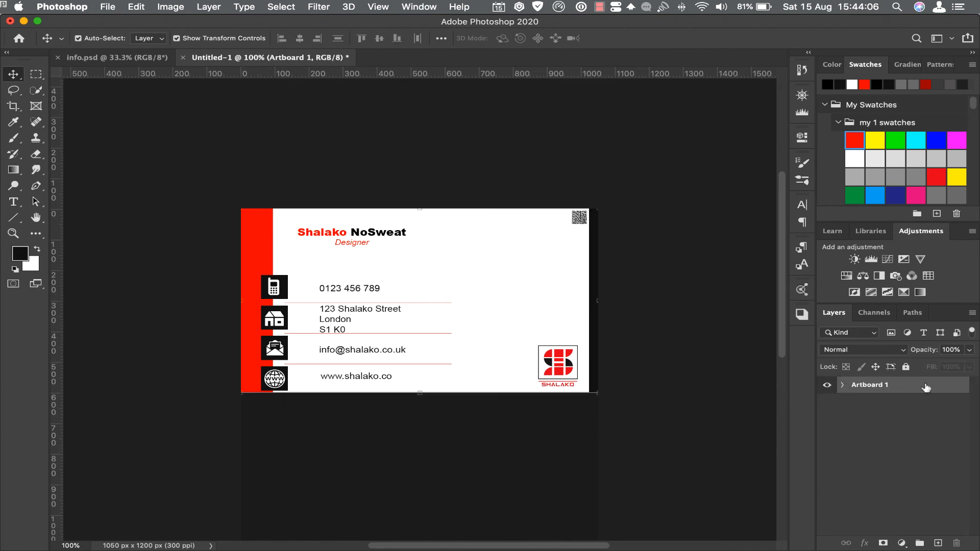
click(13, 76)
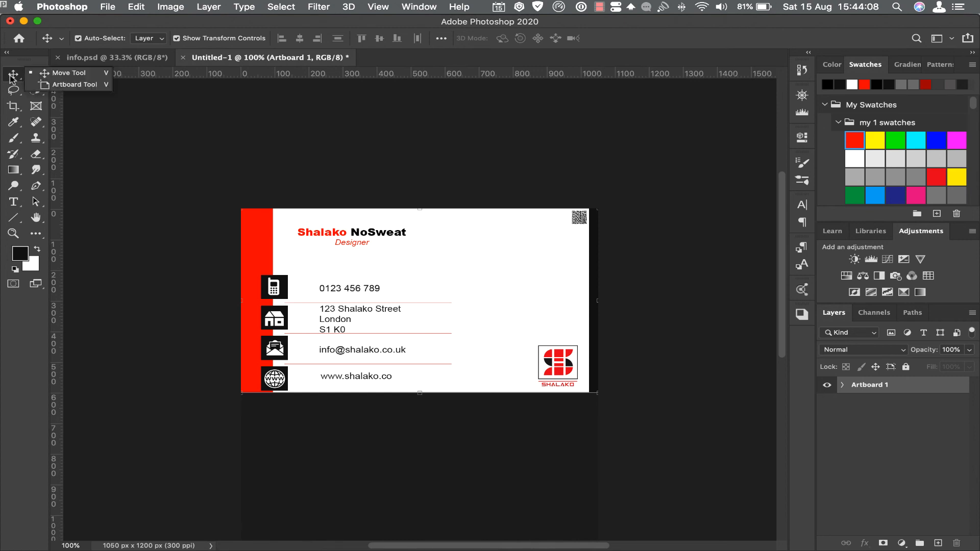
click(56, 82)
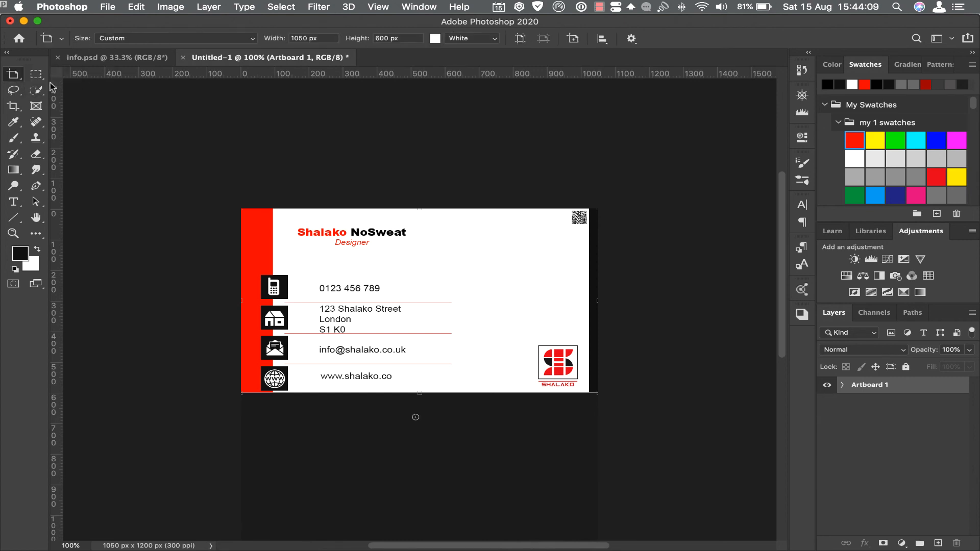
click(416, 417)
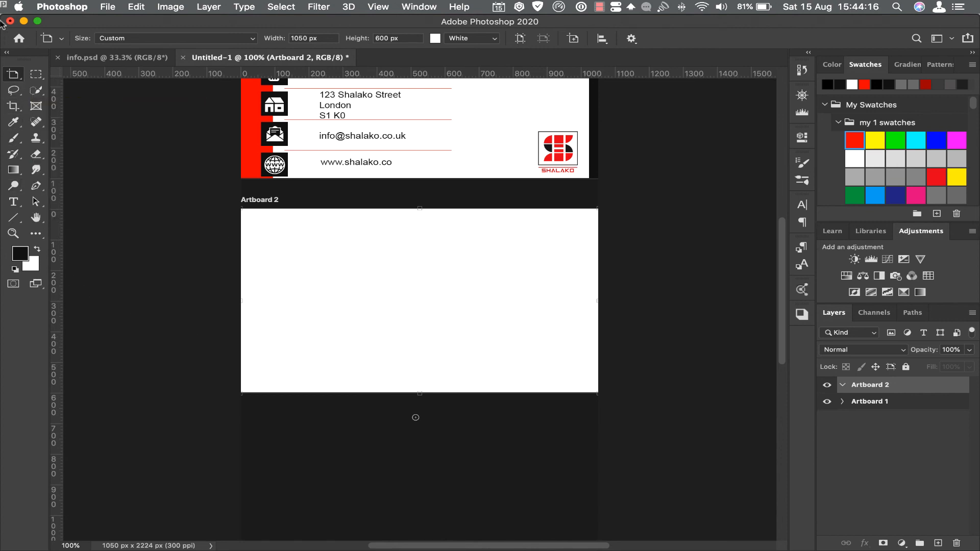
click(16, 75)
click(67, 74)
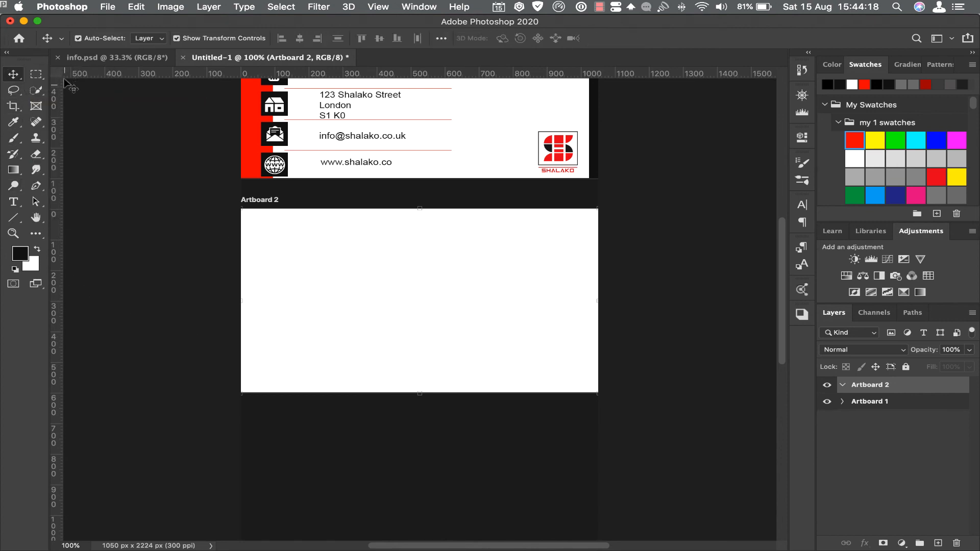
Try to copy the red bar from Artboard 1 onto Artboard 2
click(246, 144)
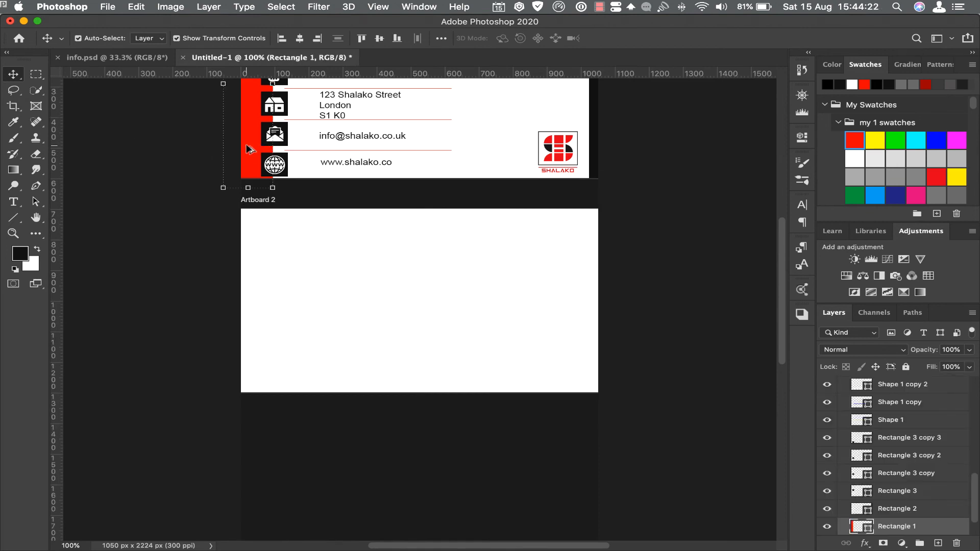
drag(250, 148, 278, 360)
drag(405, 357, 476, 455)
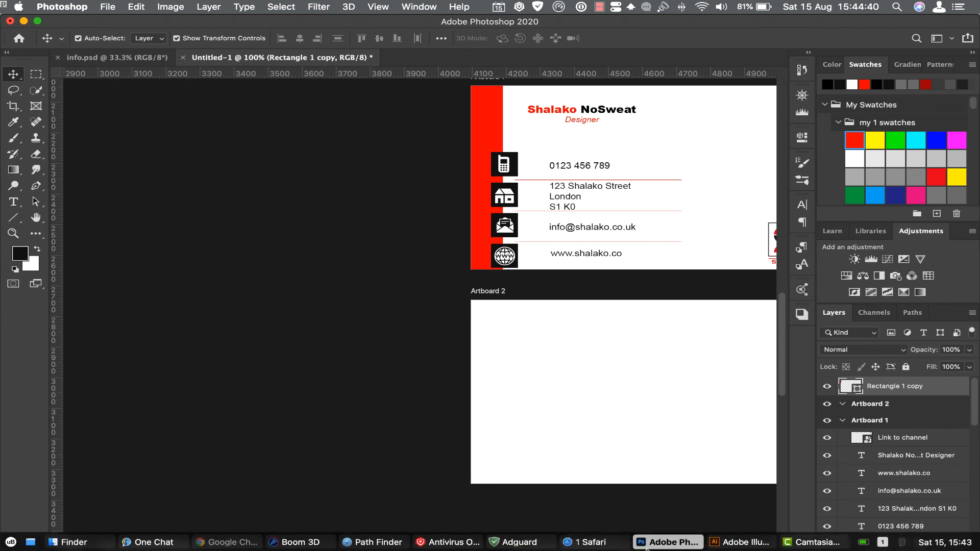
drag(592, 549, 637, 536)
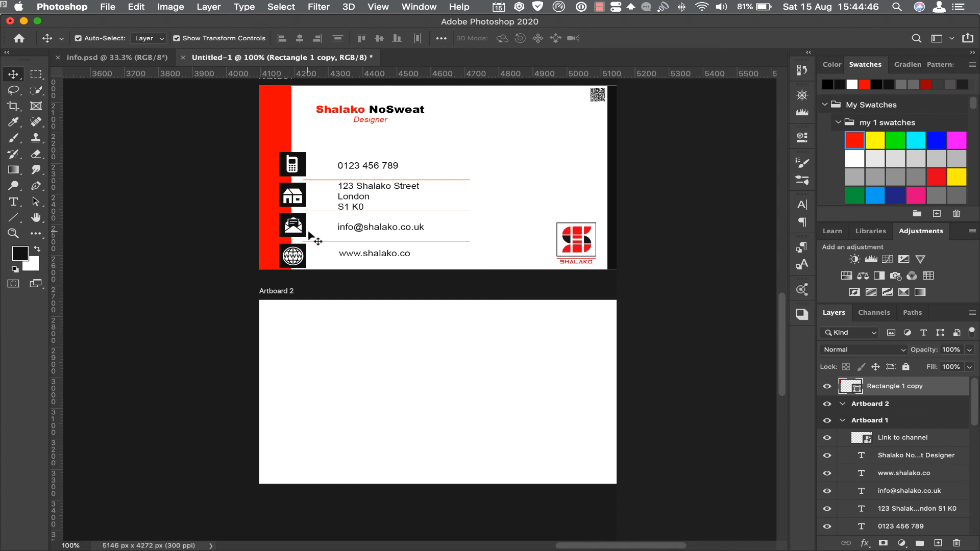
Copy the red and black side bars from Artboard 1 to the matching left and right edges of Artboard 2
click(268, 131)
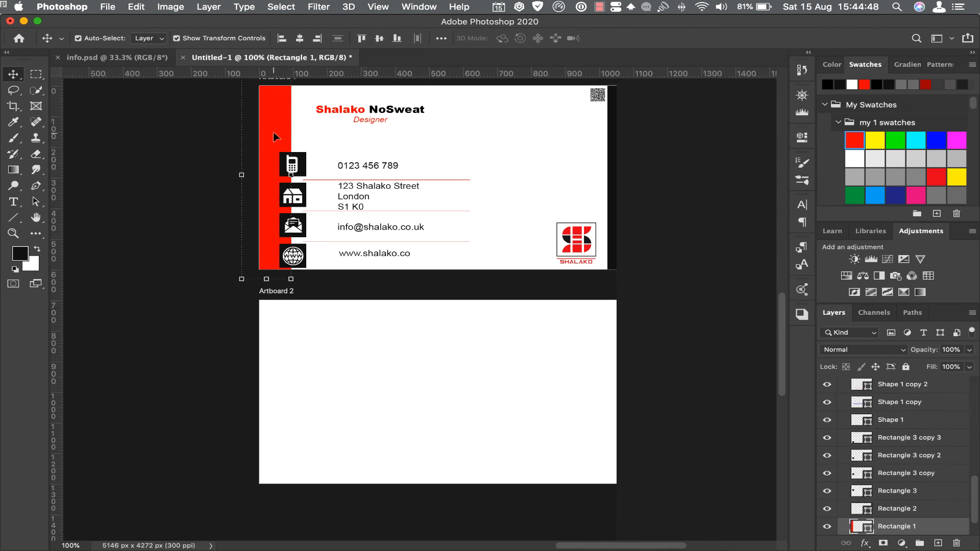
drag(273, 132, 273, 353)
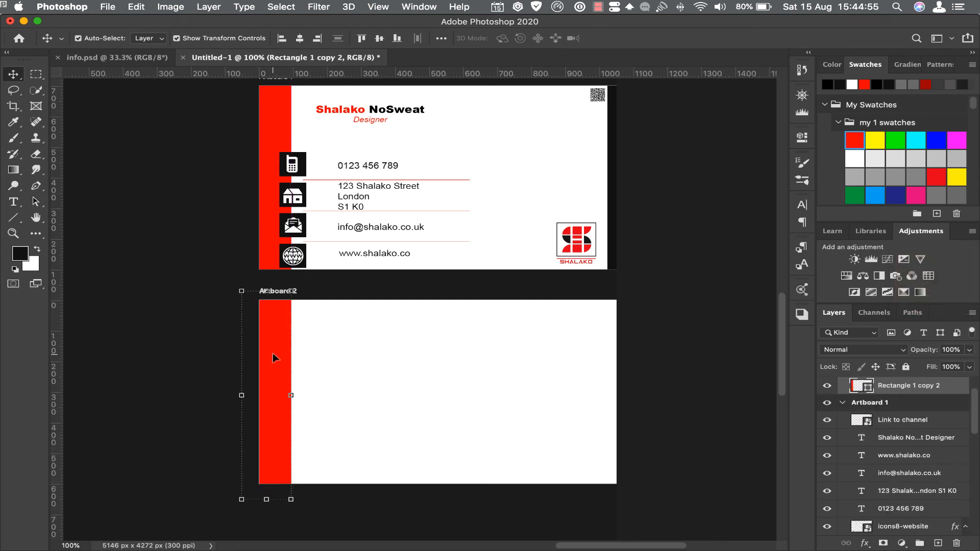
click(611, 214)
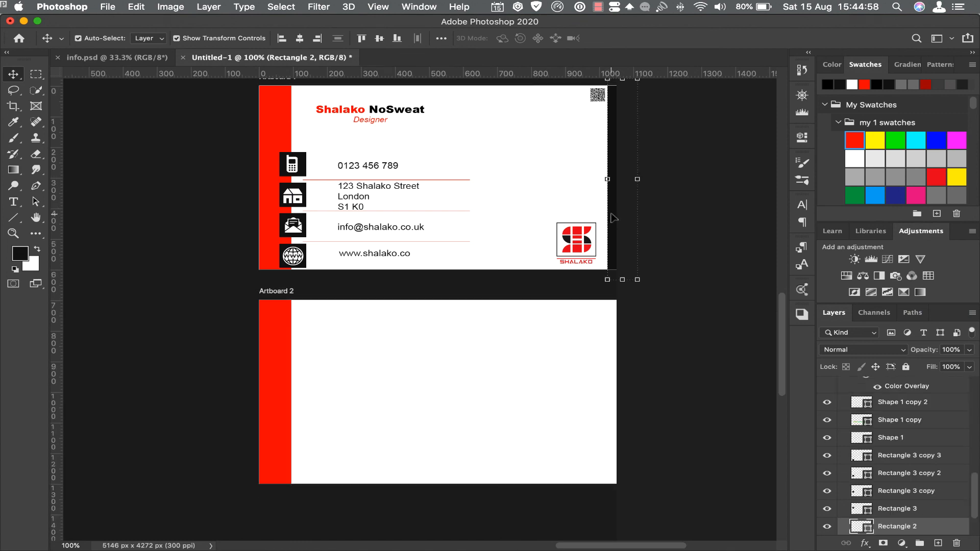
drag(614, 218, 591, 426)
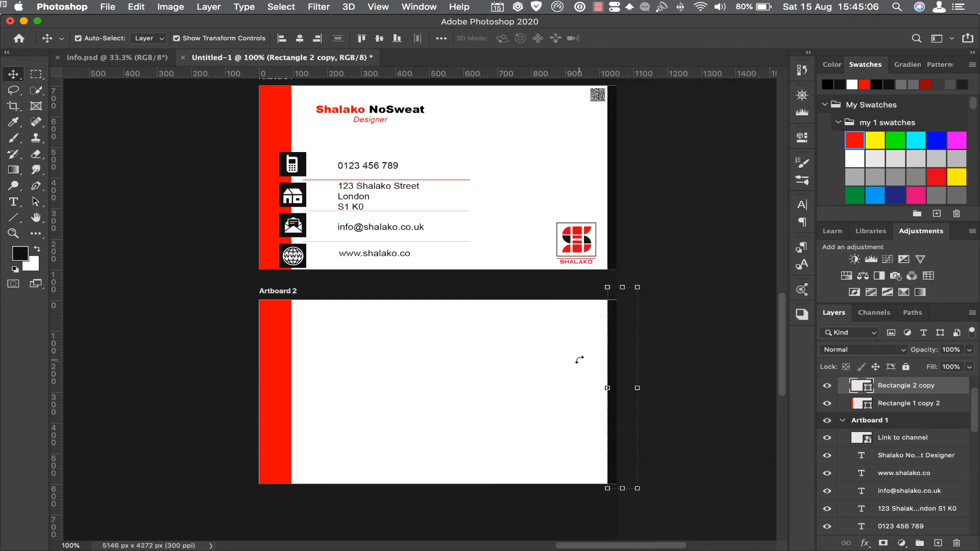
Copy the Shalako logo from Artboard 1 to the middle of Artboard 2 and scale the copy to 9.73%
click(576, 251)
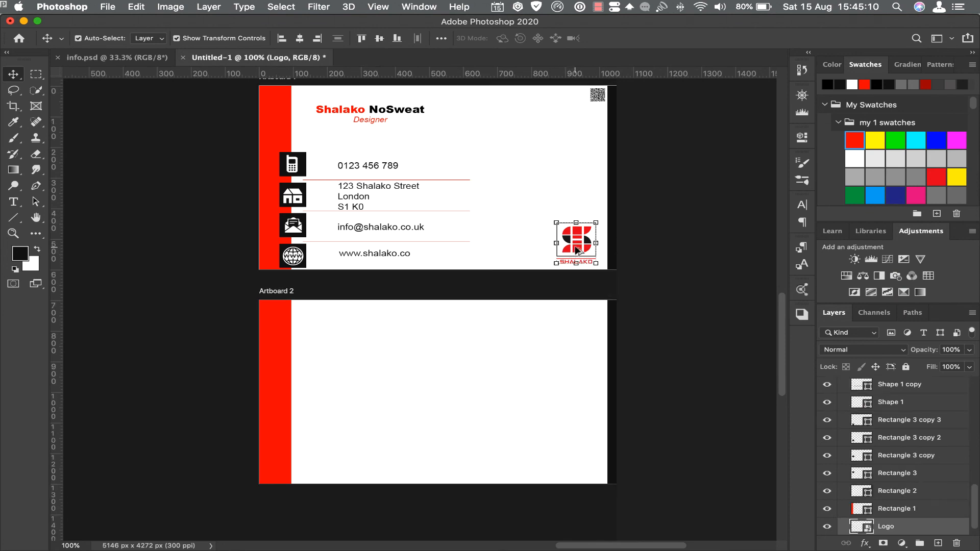
drag(576, 251, 439, 387)
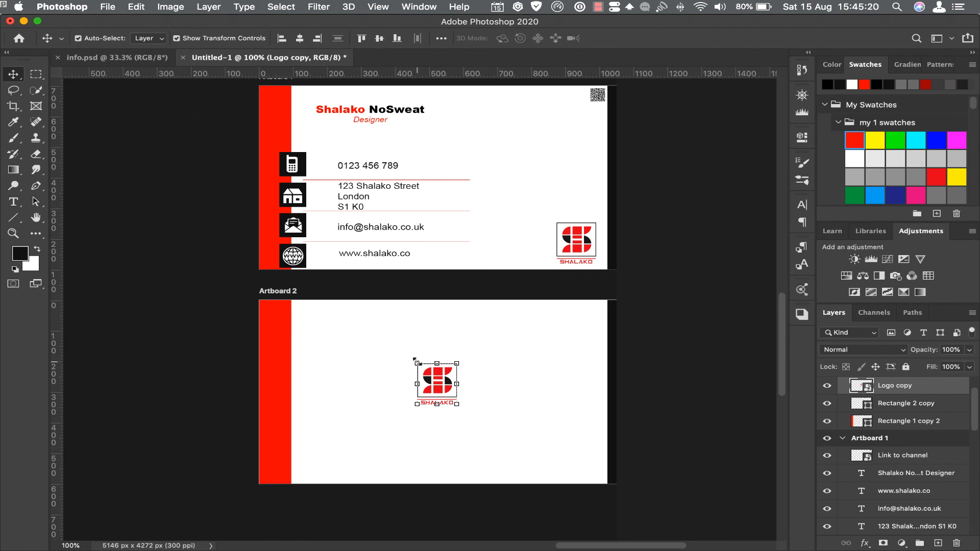
click(415, 360)
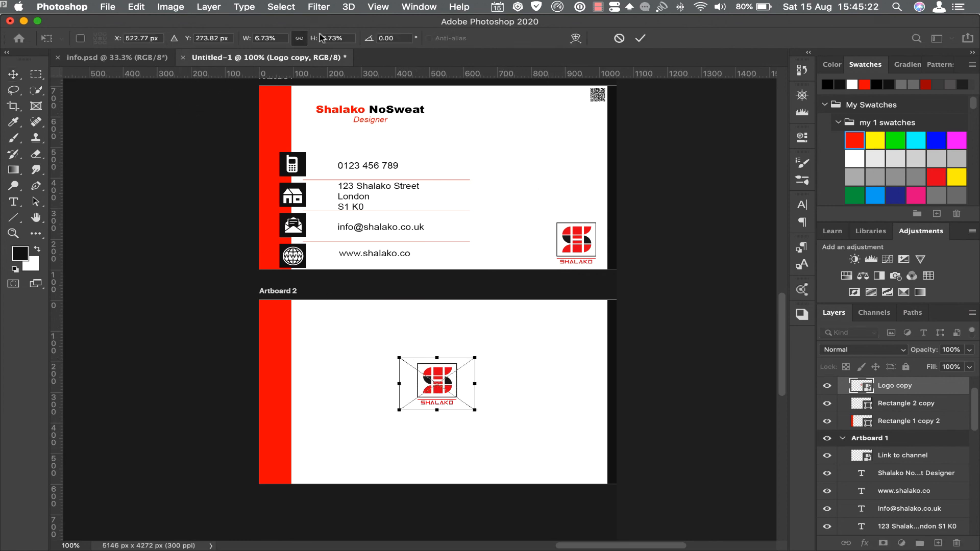
drag(247, 41, 261, 40)
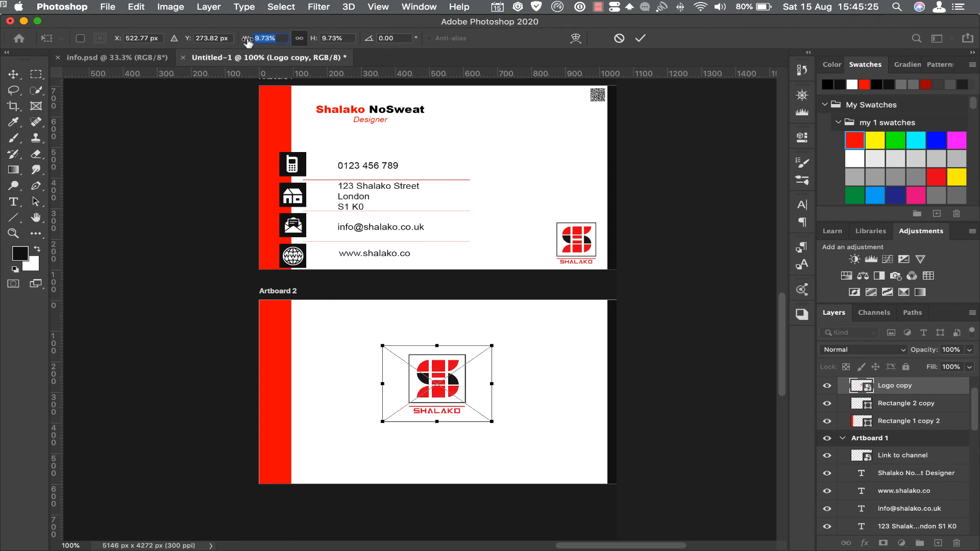
click(639, 40)
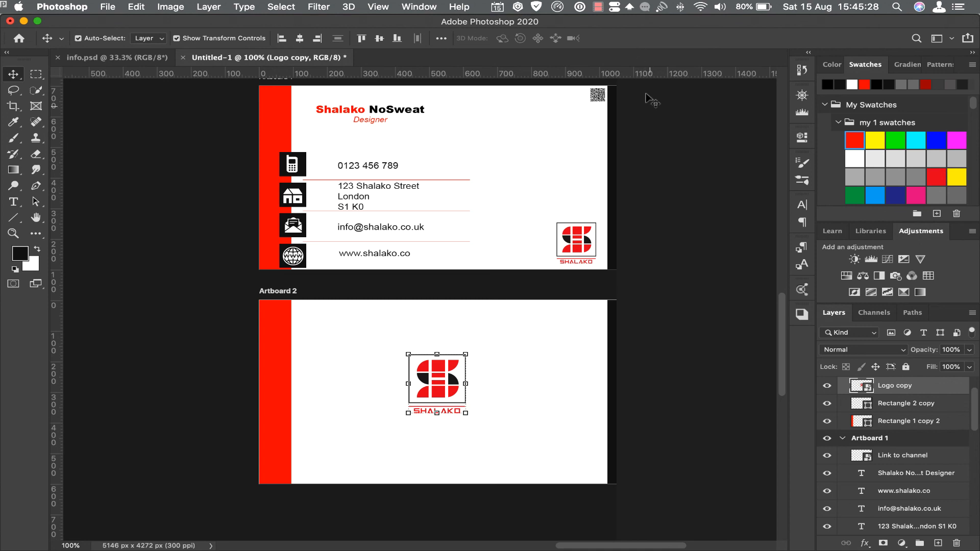
scroll(674, 238, up, 2)
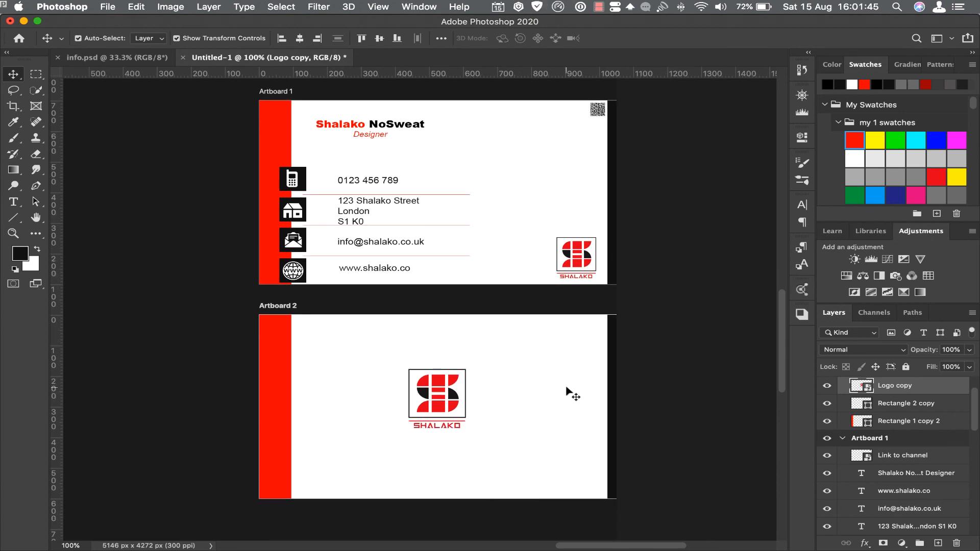
click(568, 393)
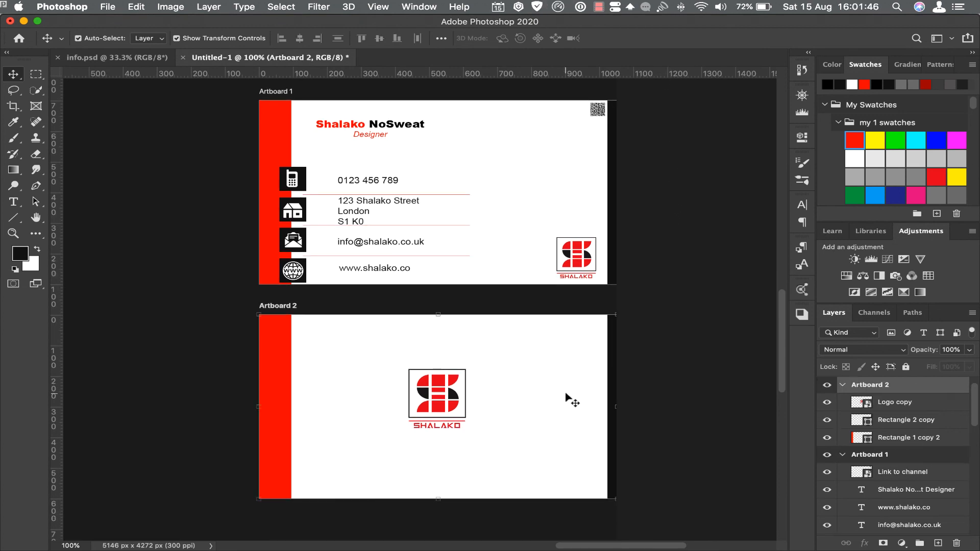
scroll(568, 396, down, 2)
scroll(569, 398, up, 3)
scroll(568, 397, down, 1)
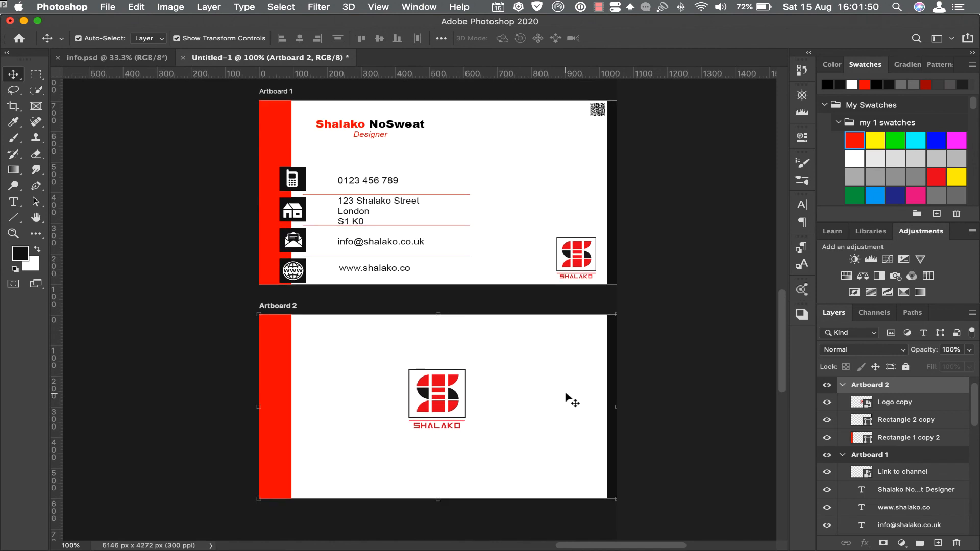